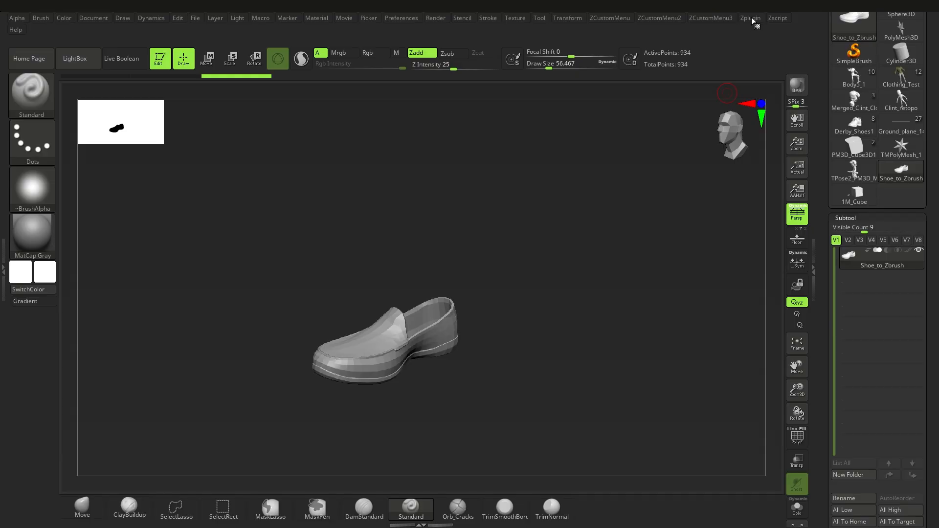
# Open the Scale Master settings
pyautogui.click(751, 18)
pyautogui.click(772, 177)
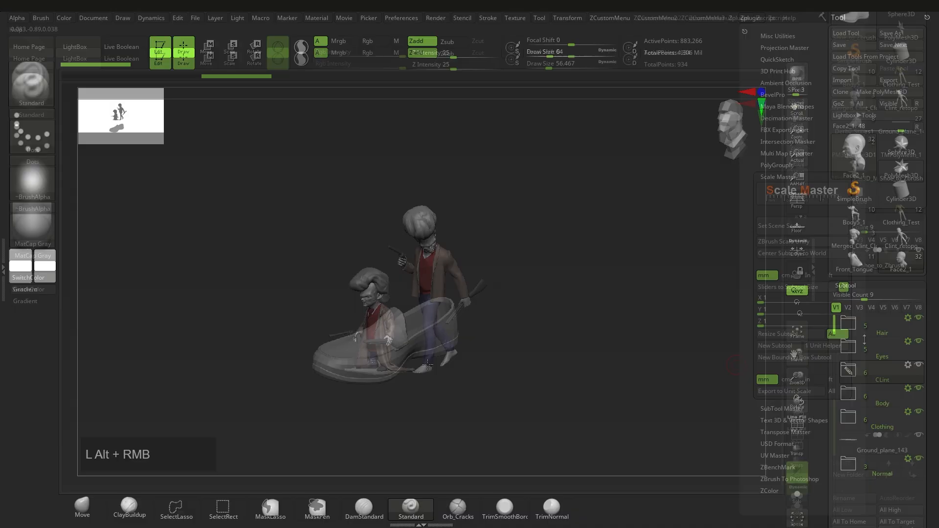
pyautogui.moveTo(421, 294)
pyautogui.keyDown('ctrl'); pyautogui.mouseDown(button='right')
pyautogui.moveTo(421, 313)
pyautogui.moveTo(398, 324)
pyautogui.moveTo(488, 280)
pyautogui.moveTo(443, 300)
pyautogui.mouseUp(button='right'); pyautogui.keyUp('ctrl')
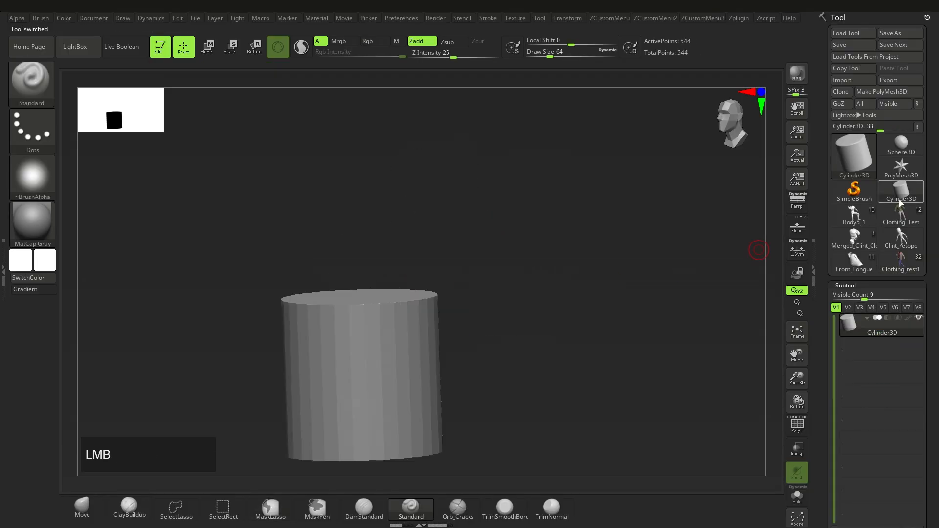
# Append a Cube3D as a new subtool to the Clothing_test1 tool with the two figures
pyautogui.keyDown('alt'); pyautogui.moveTo(411, 323); pyautogui.dragTo(430, 300, button='right'); pyautogui.keyUp('alt')
pyautogui.moveTo(933, 254); pyautogui.dragTo(933, 353)
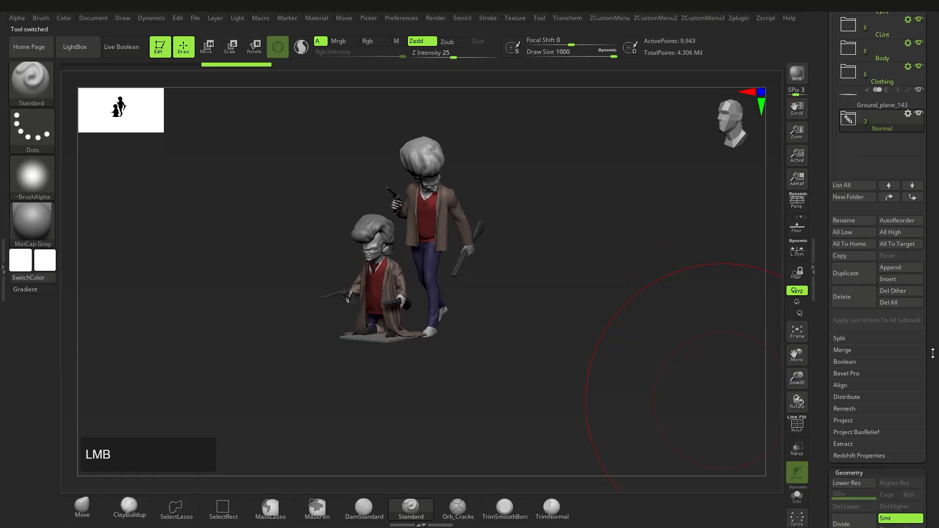
pyautogui.click(900, 268)
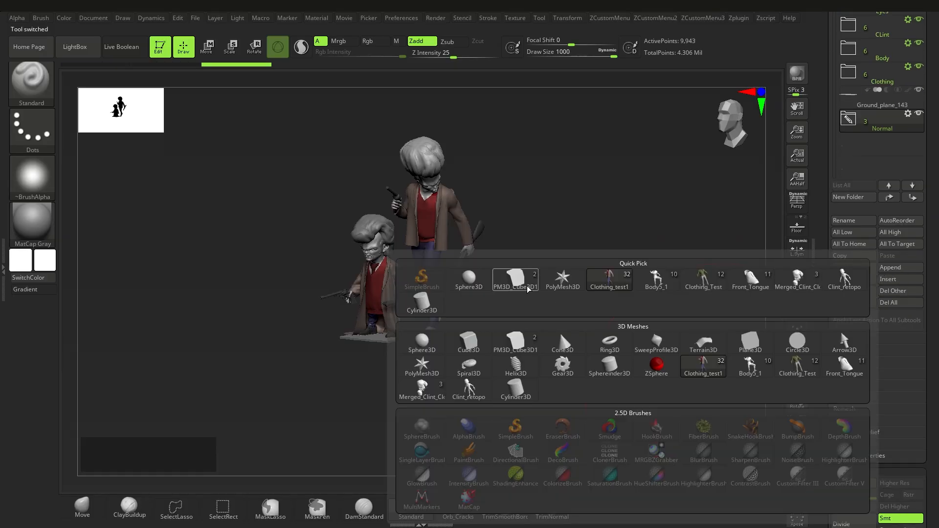
pyautogui.moveTo(527, 289)
pyautogui.click(473, 340)
# Select the appended cube and move it in front of the small figure, with its base level with the figures' feet
pyautogui.keyDown('alt'); pyautogui.moveTo(485, 295); pyautogui.dragTo(489, 327, button='right'); pyautogui.keyUp('alt')
pyautogui.press('w')
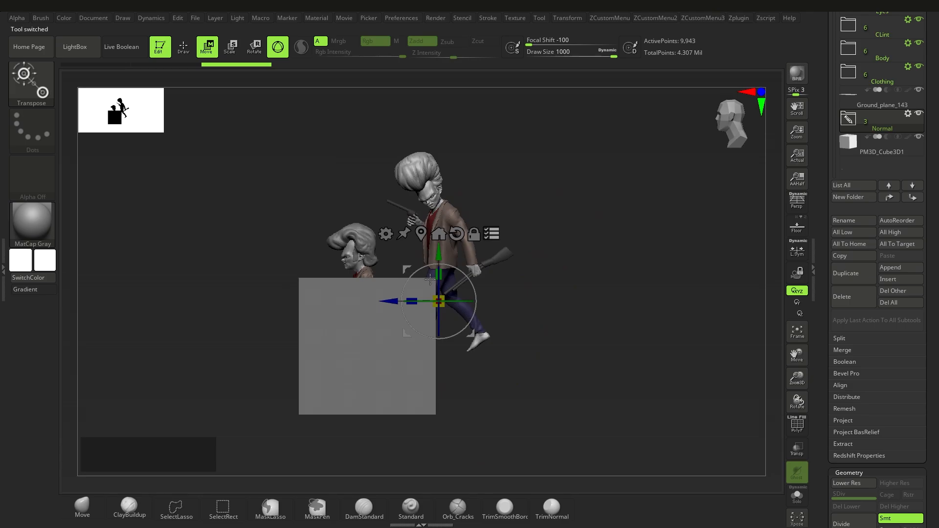
pyautogui.keyDown('alt'); pyautogui.click(375, 348); pyautogui.keyUp('alt')
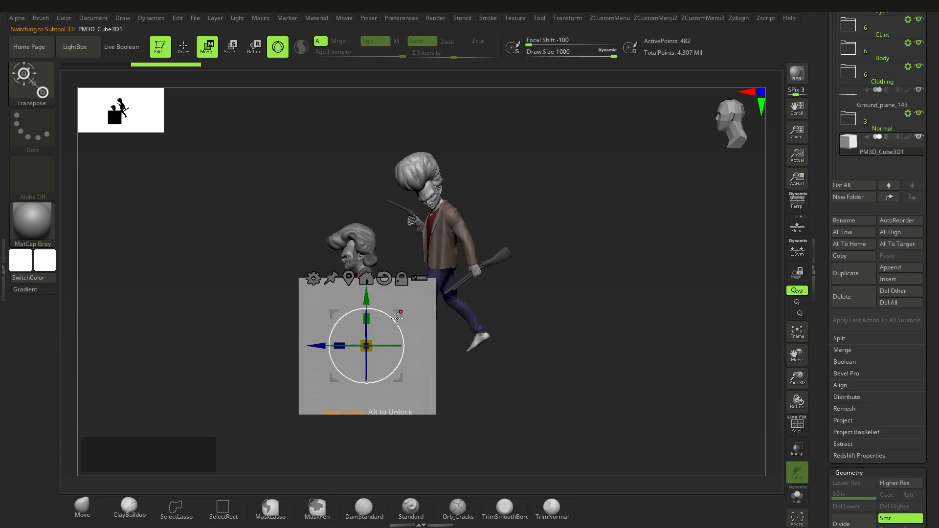
pyautogui.moveTo(397, 318); pyautogui.dragTo(255, 253)
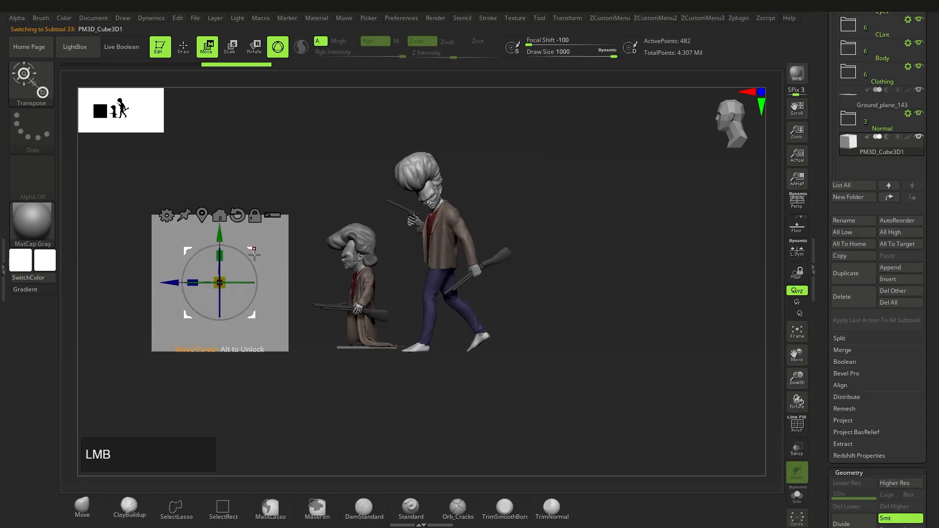
pyautogui.press('q')
pyautogui.moveTo(236, 310)
pyautogui.mouseDown(button='right')
pyautogui.moveTo(253, 318)
pyautogui.moveTo(306, 310)
pyautogui.moveTo(314, 330)
pyautogui.mouseUp(button='right')
pyautogui.press('s')
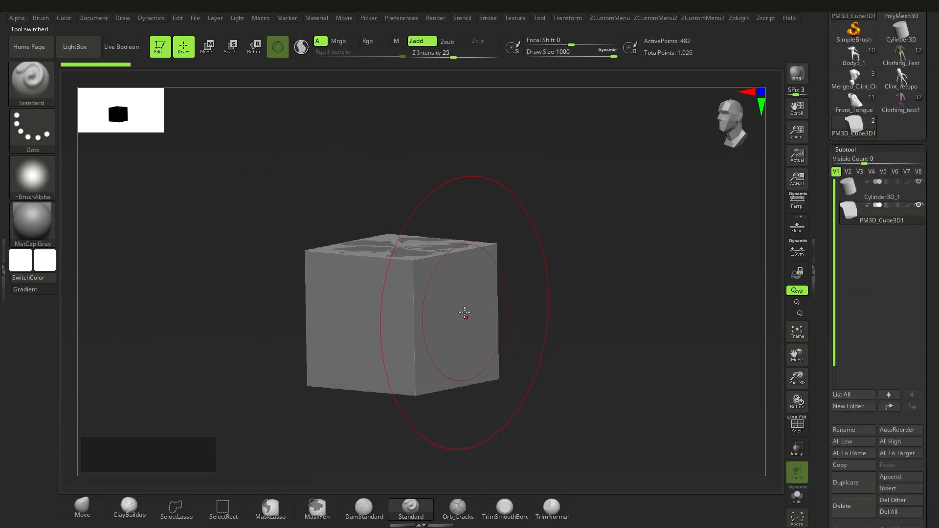
# Show the Geometry Size values of the PM3D_Cube3D1 subtool
pyautogui.moveTo(938, 385); pyautogui.dragTo(937, 234)
pyautogui.press('shift')
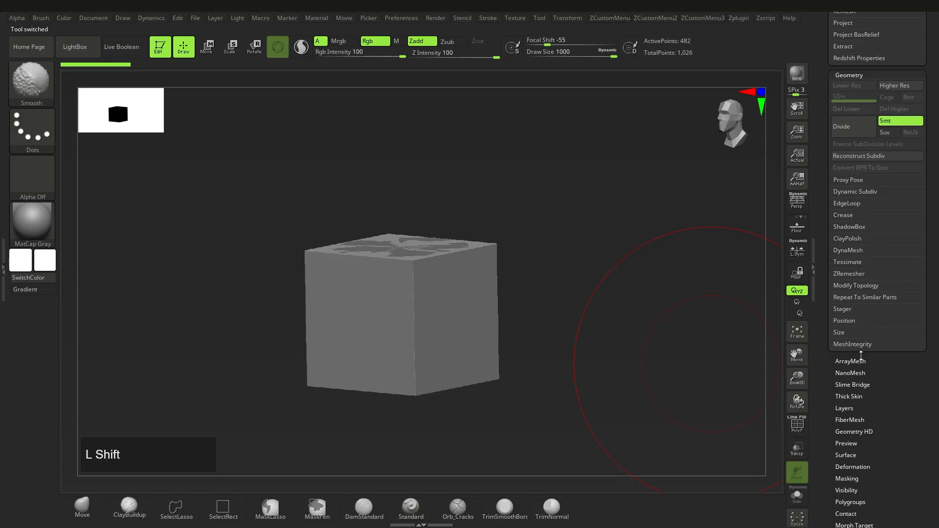
pyautogui.keyDown('shift'); pyautogui.click(851, 76); pyautogui.keyUp('shift')
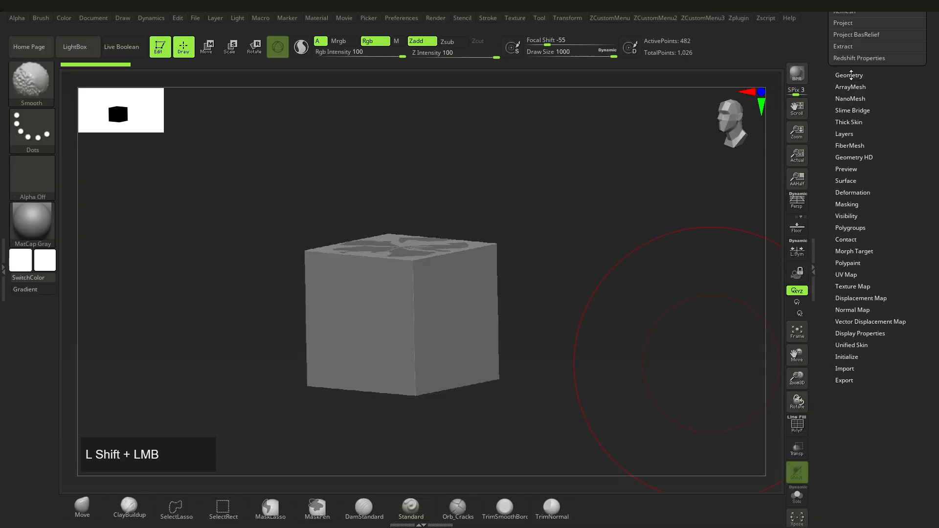
pyautogui.moveTo(851, 75); pyautogui.dragTo(841, 129)
pyautogui.keyDown('shift'); pyautogui.click(842, 136); pyautogui.keyUp('shift')
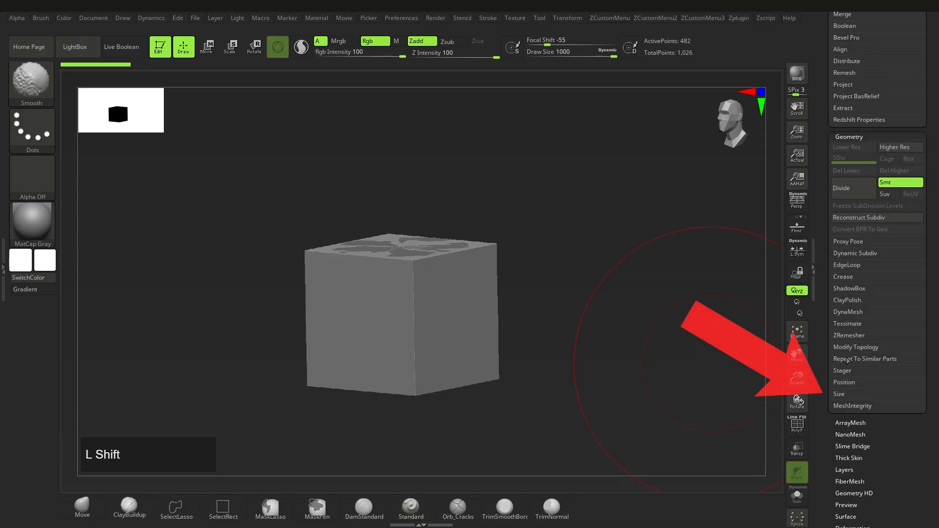
pyautogui.keyDown('shift'); pyautogui.click(847, 396); pyautogui.keyUp('shift')
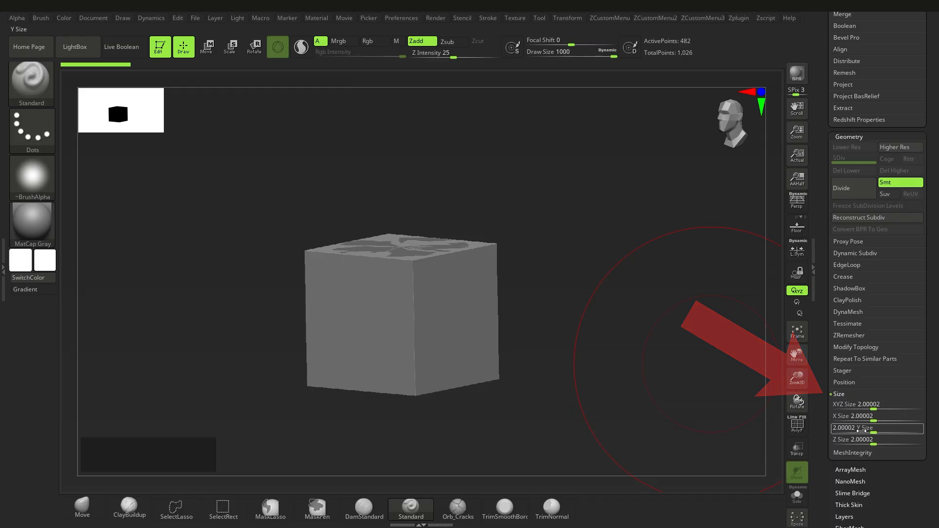
# Switch back to the Clothing_test1 tool and append PM3D_Cube3D1 as a subtool
pyautogui.moveTo(938, 312); pyautogui.dragTo(929, 466)
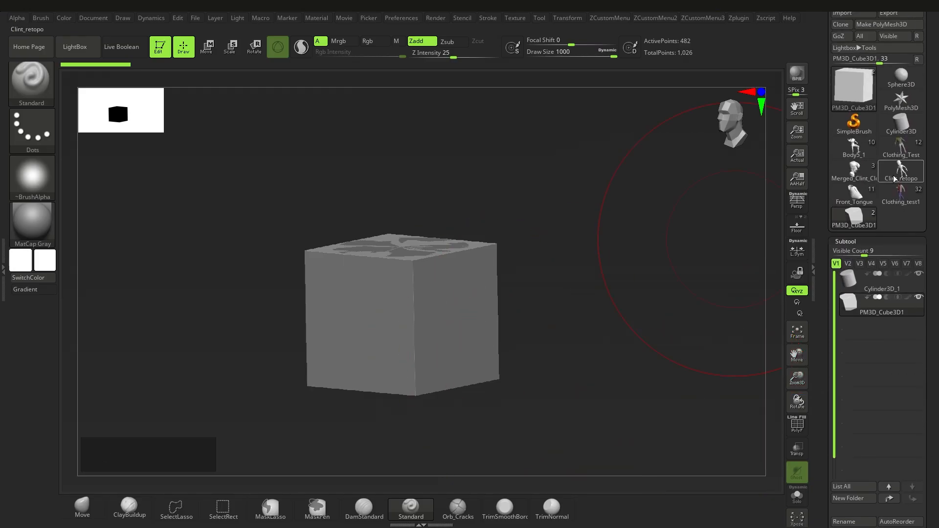
pyautogui.click(901, 193)
pyautogui.keyDown('alt'); pyautogui.moveTo(657, 308); pyautogui.dragTo(638, 304, button='right'); pyautogui.keyUp('alt')
pyautogui.keyDown('alt'); pyautogui.moveTo(626, 337); pyautogui.dragTo(625, 359, button='right'); pyautogui.keyUp('alt')
pyautogui.moveTo(934, 402); pyautogui.dragTo(935, 330)
pyautogui.click(899, 268)
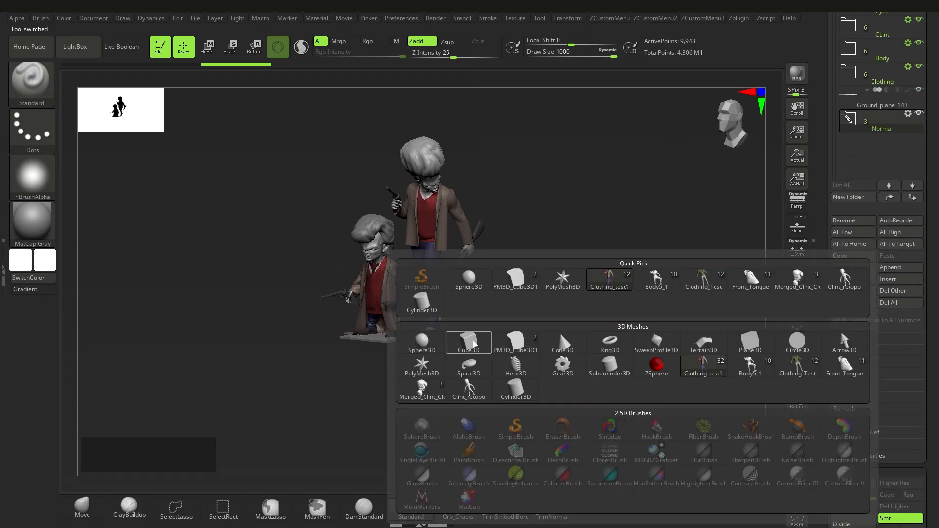
pyautogui.click(516, 280)
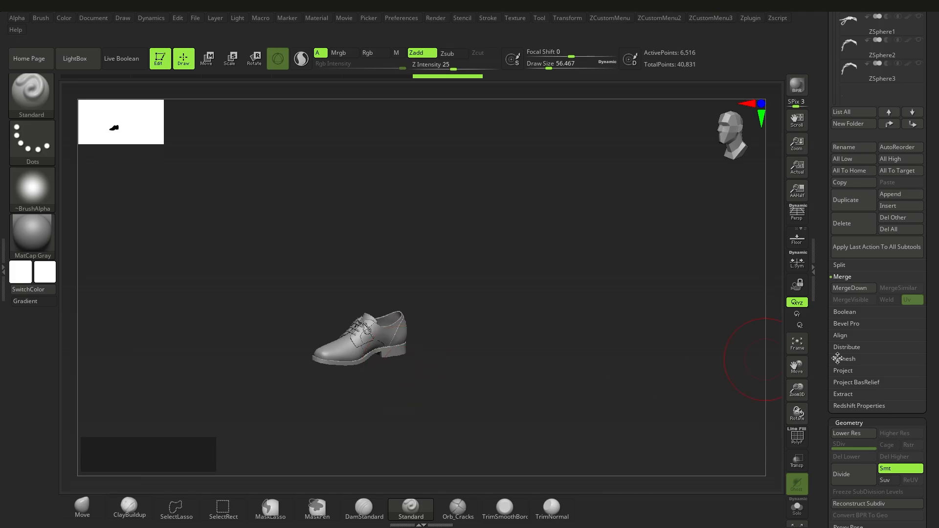
# Apply the Unify deformation to the derby shoe
pyautogui.moveTo(937, 327); pyautogui.dragTo(933, 368)
pyautogui.keyDown('shift'); pyautogui.click(854, 223); pyautogui.keyUp('shift')
pyautogui.moveTo(849, 96); pyautogui.dragTo(849, 126)
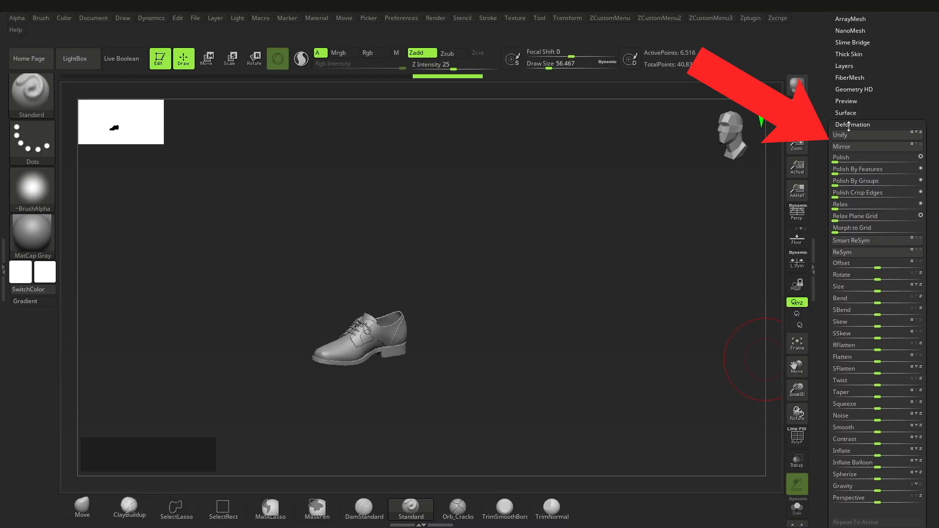
pyautogui.click(848, 139)
pyautogui.keyDown('ctrl'); pyautogui.moveTo(476, 356); pyautogui.dragTo(446, 263, button='right'); pyautogui.keyUp('ctrl')
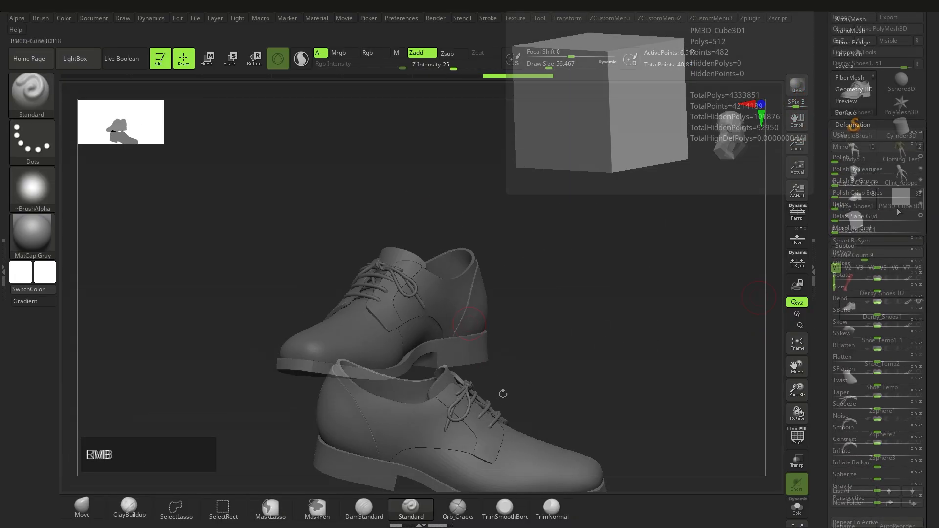
# Switch to the two-figure tool and select only the small figure's subtools for a combined Transpose with the Move gizmo
pyautogui.click(899, 200)
pyautogui.keyDown('shift'); pyautogui.moveTo(434, 394); pyautogui.dragTo(436, 310, button='right'); pyautogui.keyUp('shift')
pyautogui.keyDown('alt'); pyautogui.click(403, 320); pyautogui.keyUp('alt')
pyautogui.press('w')
pyautogui.click(459, 245)
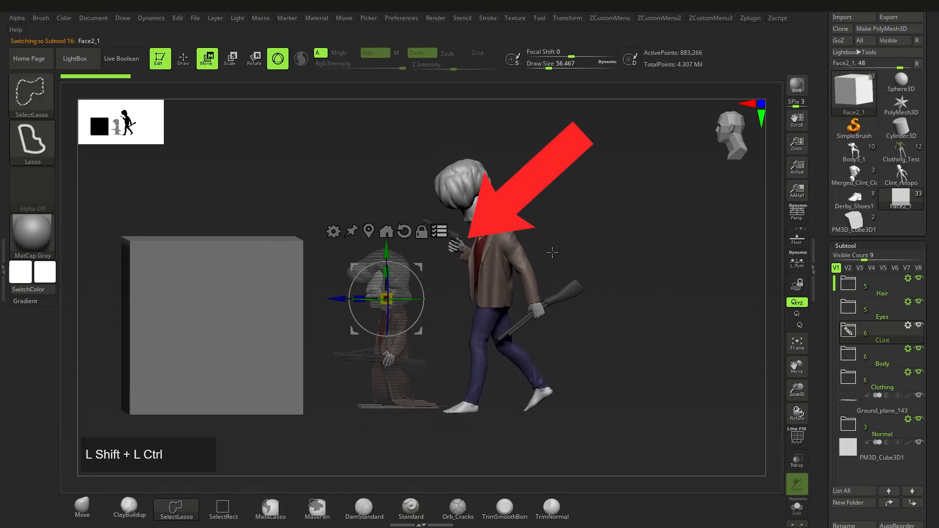
pyautogui.moveTo(448, 126)
pyautogui.keyDown('ctrl'); pyautogui.keyDown('alt'); pyautogui.keyDown('shift'); pyautogui.mouseDown()
pyautogui.moveTo(313, 377)
pyautogui.moveTo(467, 291)
pyautogui.mouseUp(); pyautogui.keyUp('shift'); pyautogui.keyUp('alt'); pyautogui.keyUp('ctrl')
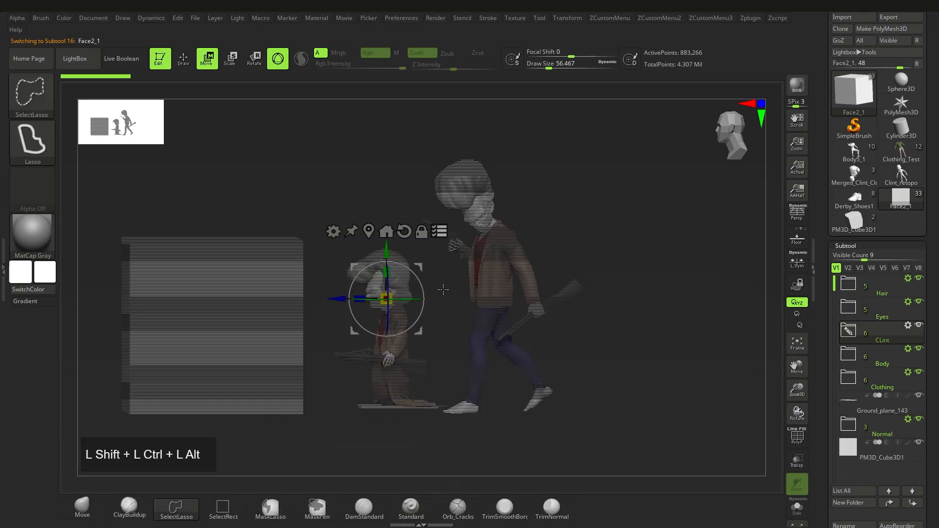
pyautogui.moveTo(395, 235)
pyautogui.keyDown('ctrl'); pyautogui.keyDown('shift'); pyautogui.mouseDown()
pyautogui.moveTo(431, 352)
pyautogui.moveTo(401, 424)
pyautogui.mouseUp(); pyautogui.keyUp('shift'); pyautogui.keyUp('ctrl')
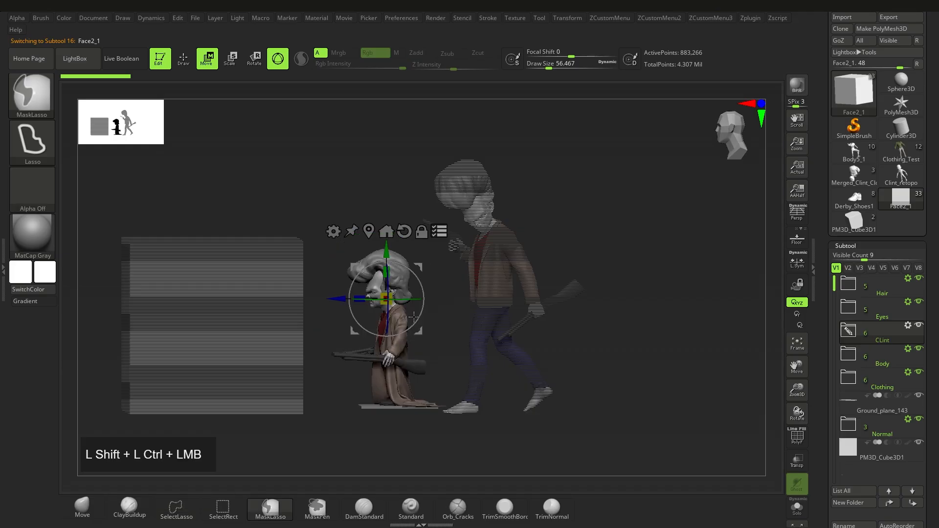
# Try scaling the selected small figure up about 2.28 times and moving it, and undo the changes
pyautogui.moveTo(414, 294); pyautogui.dragTo(443, 295)
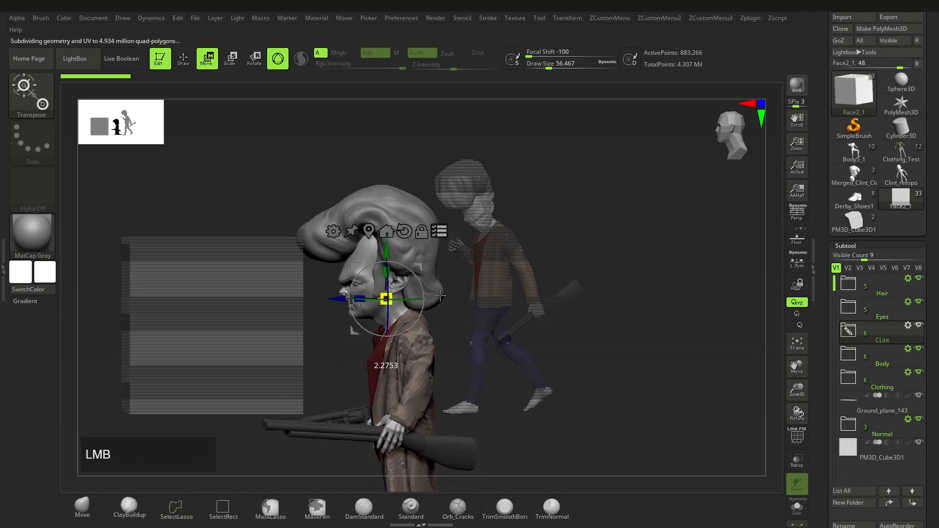
pyautogui.keyDown('ctrl'); pyautogui.moveTo(406, 345); pyautogui.dragTo(407, 289, button='right'); pyautogui.keyUp('ctrl')
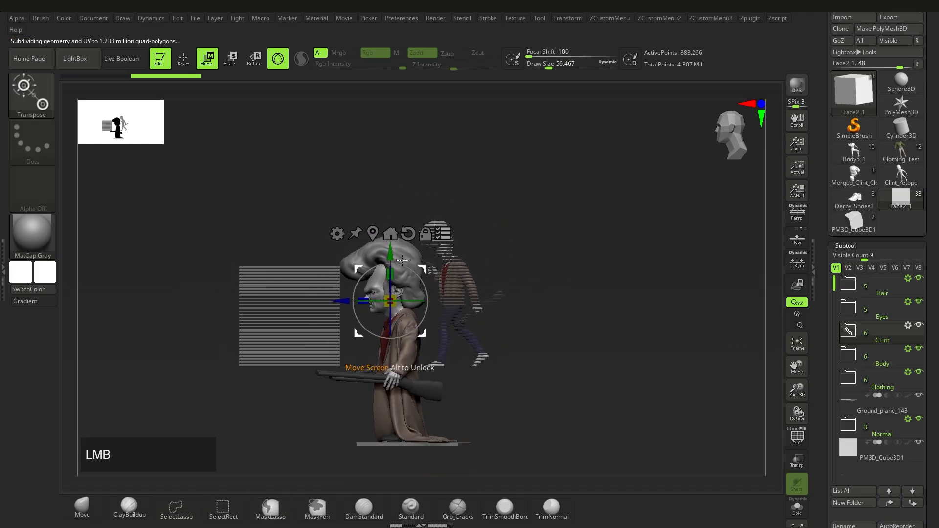
pyautogui.moveTo(402, 261); pyautogui.dragTo(360, 260)
pyautogui.hotkey('ctrl', 'z')
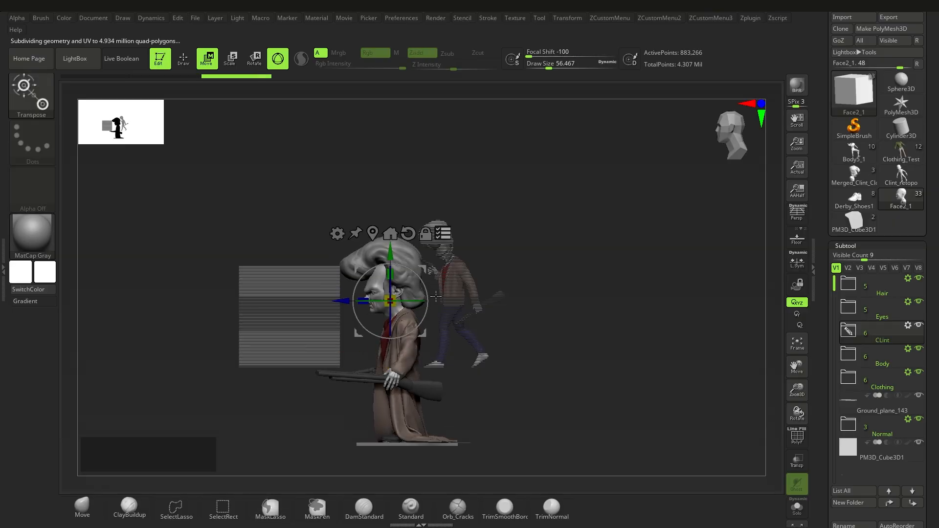
pyautogui.hotkey('ctrl', 'z')
pyautogui.press('q')
pyautogui.keyDown('ctrl'); pyautogui.moveTo(432, 306); pyautogui.dragTo(421, 346, button='right'); pyautogui.keyUp('ctrl')
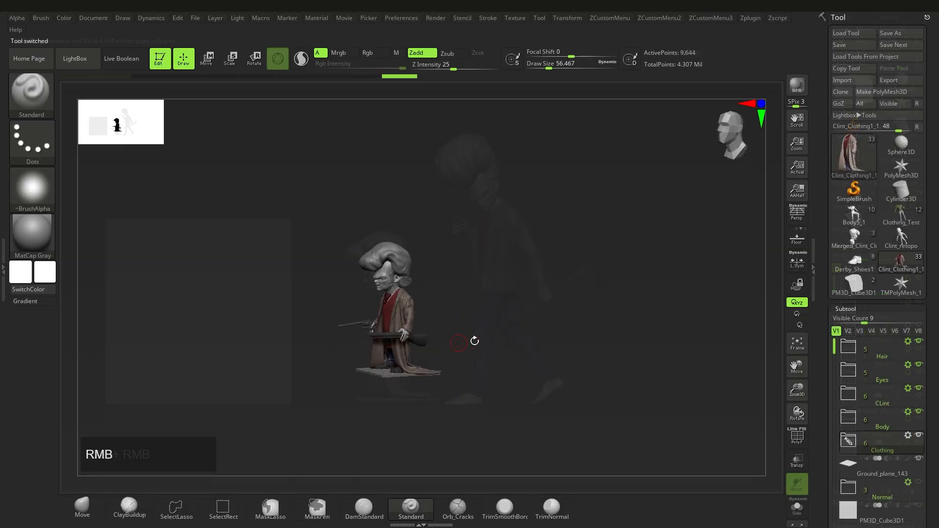
# Create a combined TPoseMesh of the small figure with Transpose Master
pyautogui.keyDown('shift'); pyautogui.click(747, 20); pyautogui.keyUp('shift')
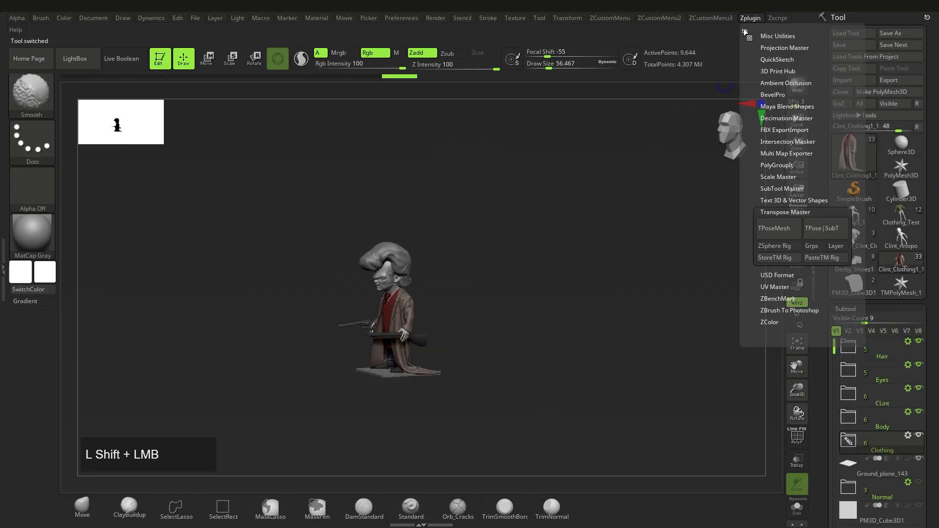
pyautogui.keyDown('shift'); pyautogui.click(769, 213); pyautogui.keyUp('shift')
pyautogui.keyDown('shift'); pyautogui.click(769, 213); pyautogui.keyUp('shift')
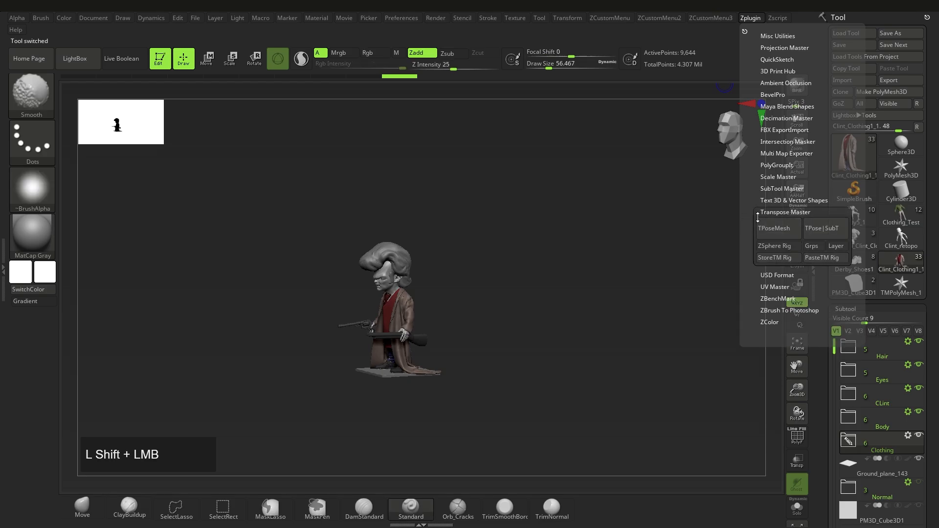
pyautogui.click(775, 228)
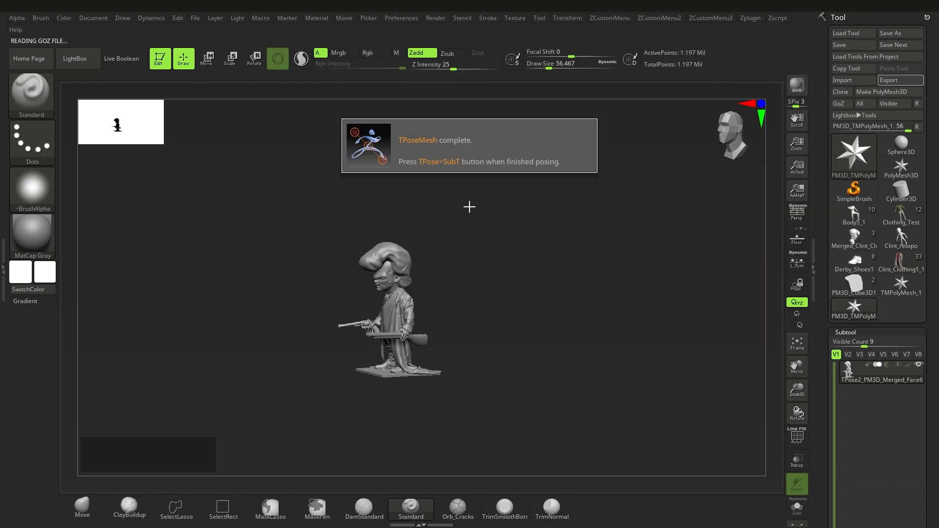
pyautogui.click(488, 164)
# Set the XYZ Size of the combined figure mesh to about 2 in the Geometry Size settings
pyautogui.keyDown('shift'); pyautogui.moveTo(497, 216); pyautogui.dragTo(527, 361, button='right'); pyautogui.keyUp('shift')
pyautogui.moveTo(937, 400); pyautogui.dragTo(922, 234)
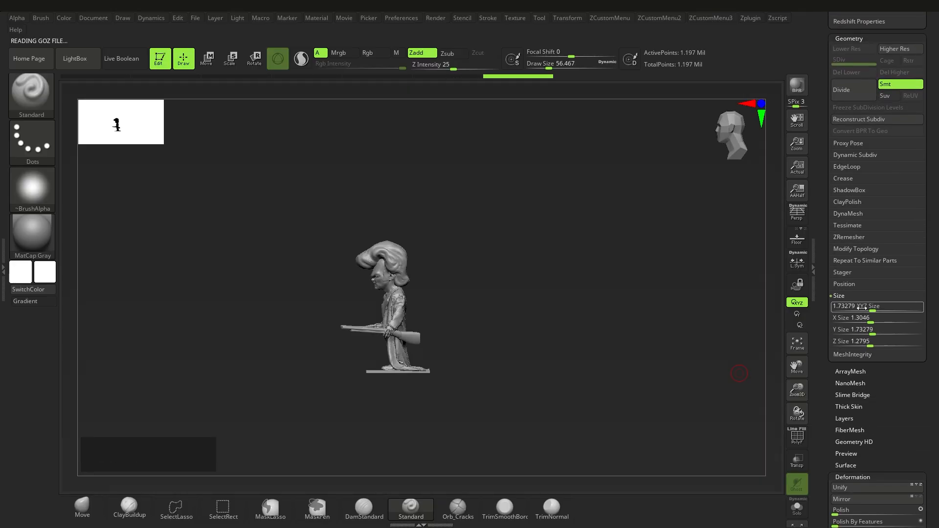
pyautogui.scroll(-4, 861, 308)
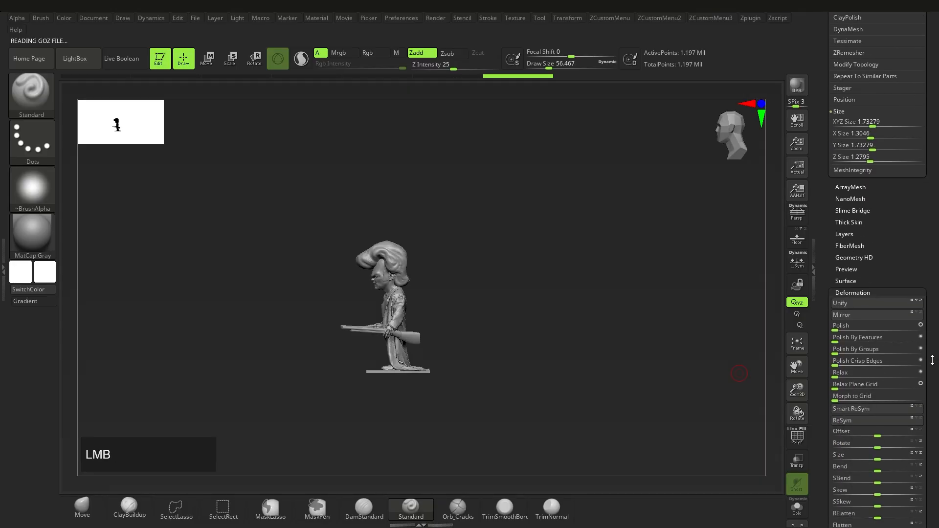
pyautogui.click(854, 298)
pyautogui.click(866, 118)
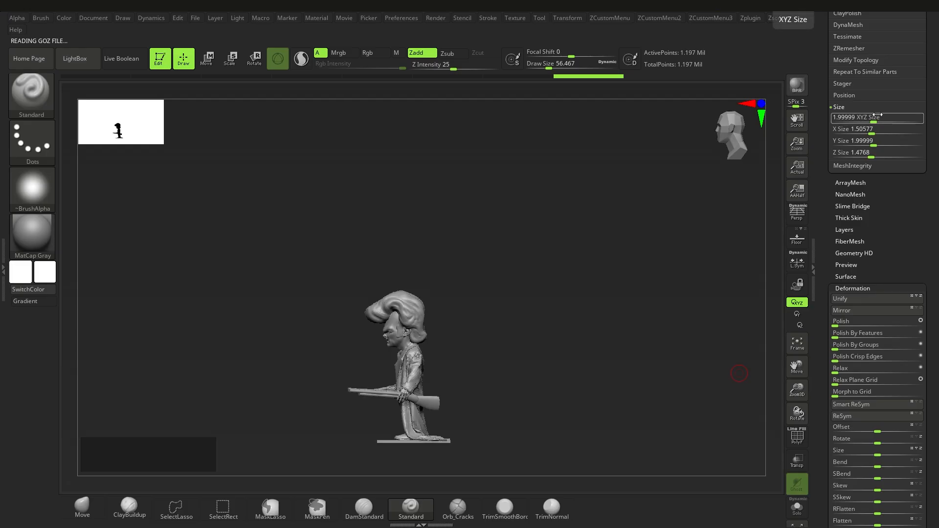
# Transfer the resized mesh back to the original subtools with Transpose Master's TPose|SubT
pyautogui.click(750, 18)
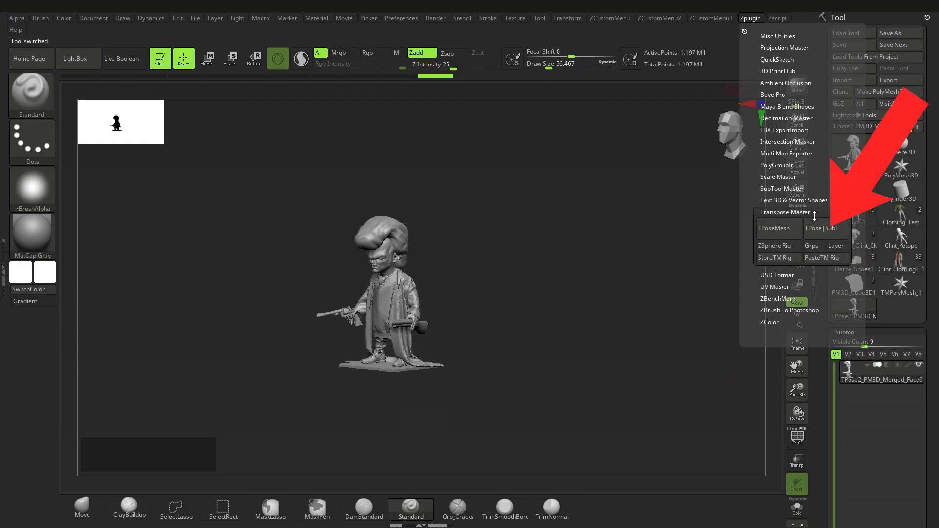
pyautogui.click(824, 228)
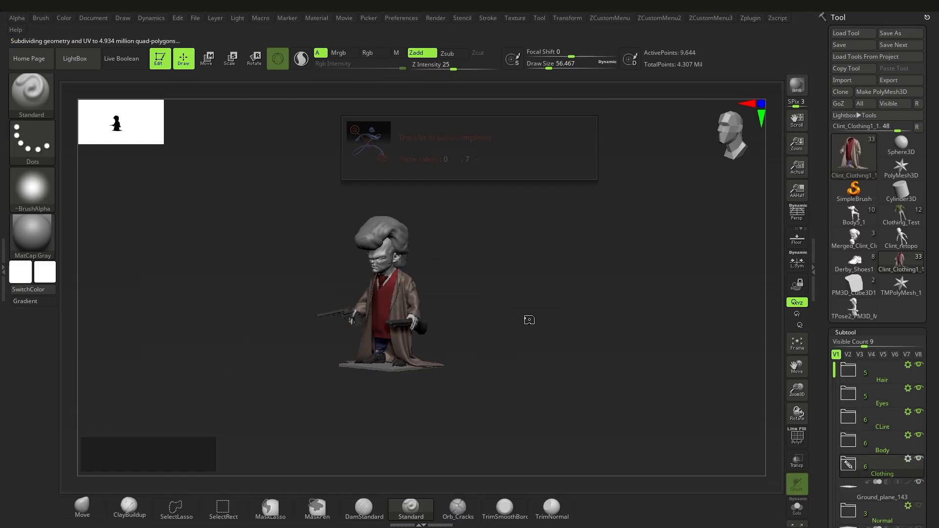
pyautogui.click(518, 144)
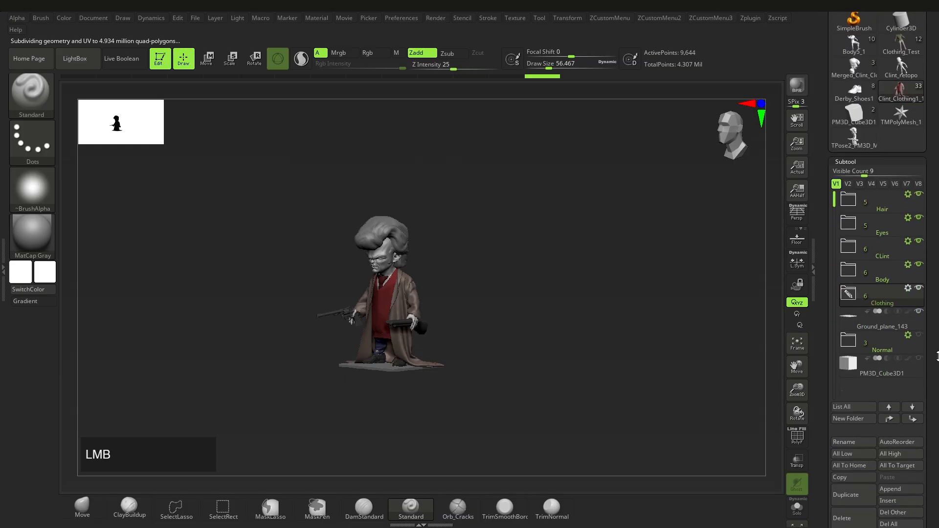
# Move the resized figure by about 0.08 units against the reference cube in side view
pyautogui.keyDown('shift'); pyautogui.moveTo(496, 351); pyautogui.dragTo(466, 342, button='right'); pyautogui.keyUp('shift')
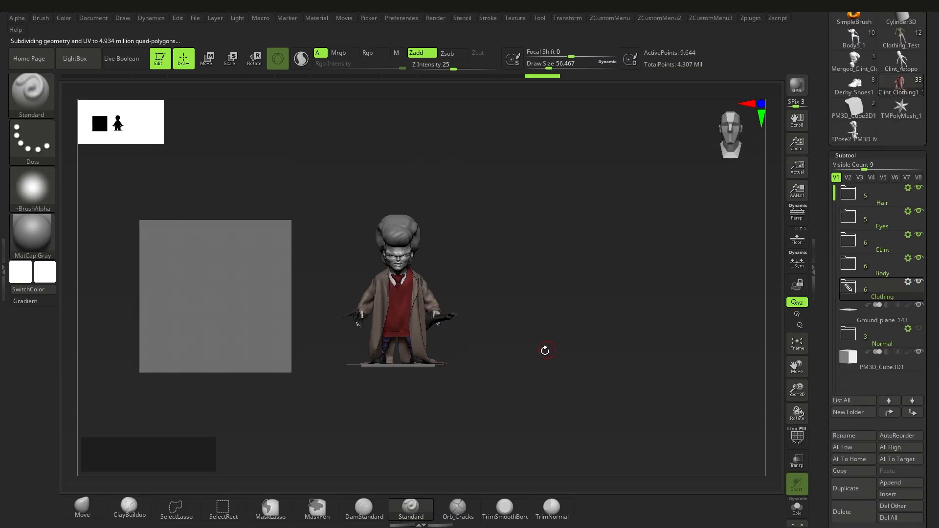
pyautogui.keyDown('shift'); pyautogui.moveTo(541, 352); pyautogui.dragTo(489, 358, button='right'); pyautogui.keyUp('shift')
pyautogui.press('w')
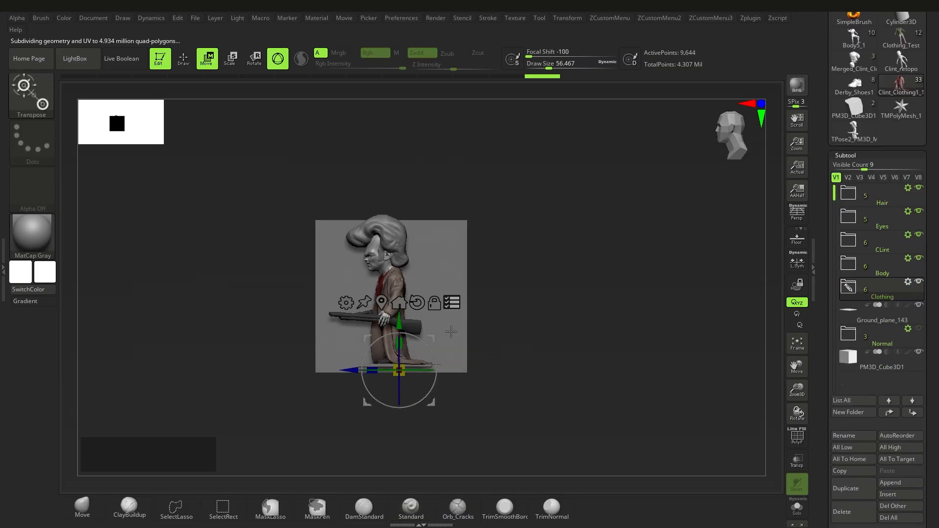
pyautogui.moveTo(442, 340); pyautogui.dragTo(441, 342)
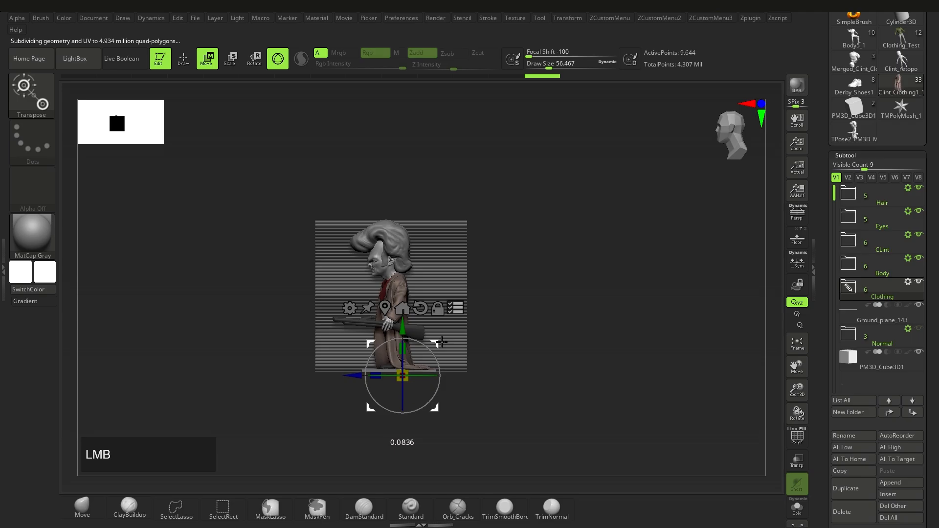
# View the Shoe_to_Zbrush tool and its geometry settings, and switch to the combined TPose2 figure to view its lower half
pyautogui.click(899, 310)
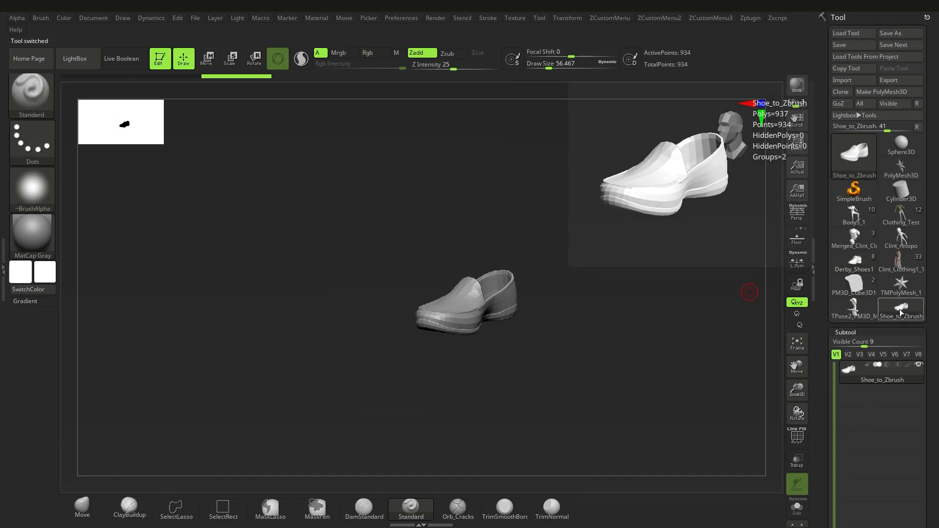
pyautogui.scroll(-10, 936, 345)
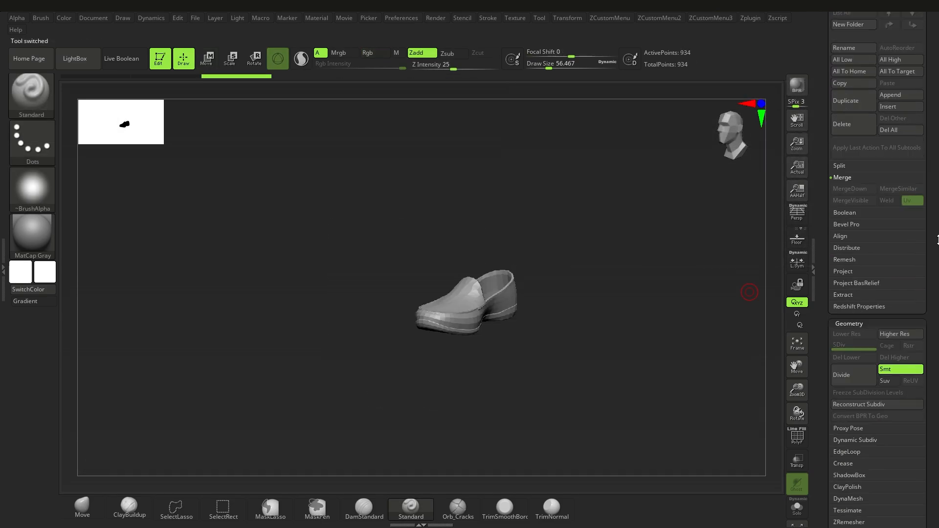
pyautogui.scroll(10, 936, 241)
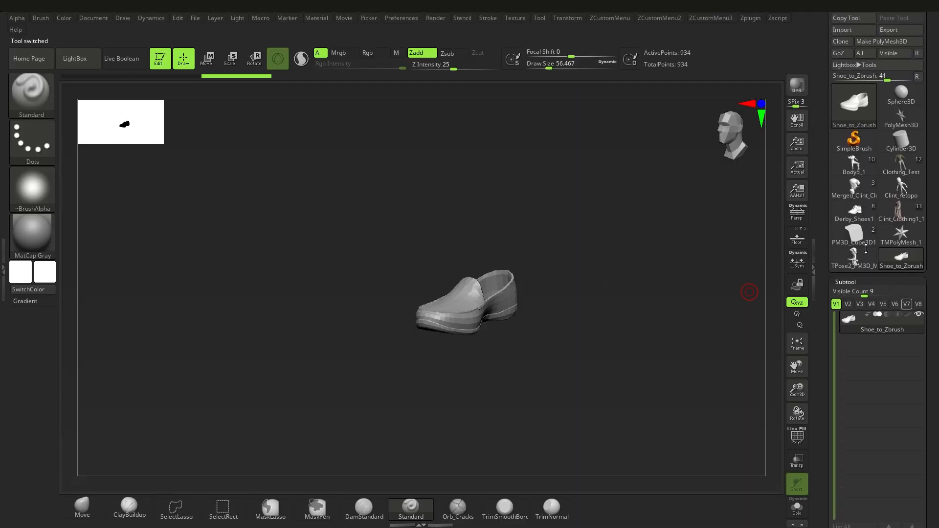
pyautogui.click(852, 264)
pyautogui.keyDown('ctrl'); pyautogui.moveTo(501, 300); pyautogui.dragTo(545, 352, button='right'); pyautogui.keyUp('ctrl')
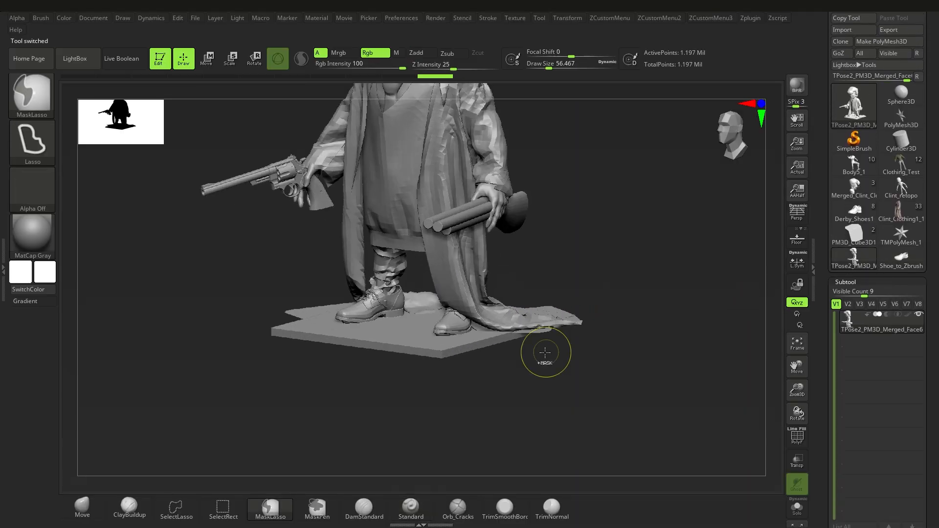
pyautogui.keyDown('alt'); pyautogui.moveTo(438, 329); pyautogui.dragTo(498, 332, button='right'); pyautogui.keyUp('alt')
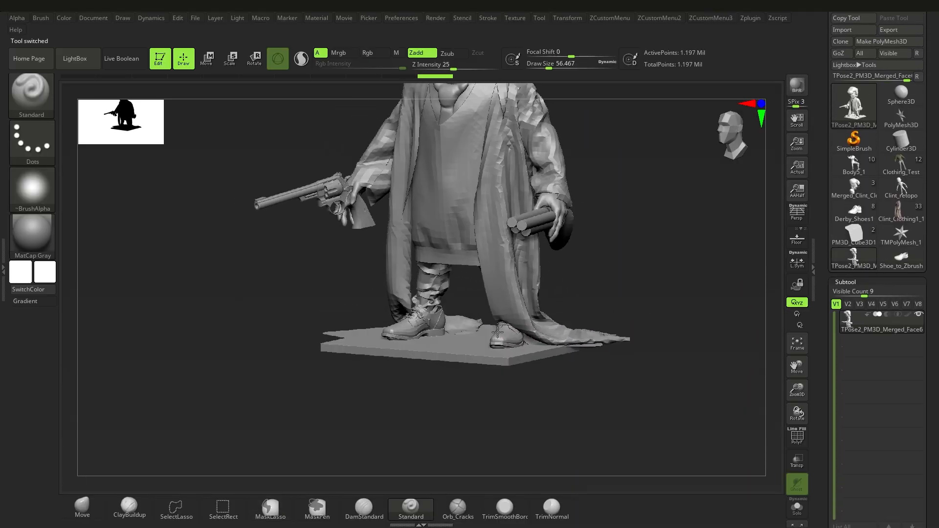
# Check the Derby_Shoes1 tool's settings, and view the Cylinder3D primitive from a raised angle
pyautogui.click(864, 219)
pyautogui.click(859, 265)
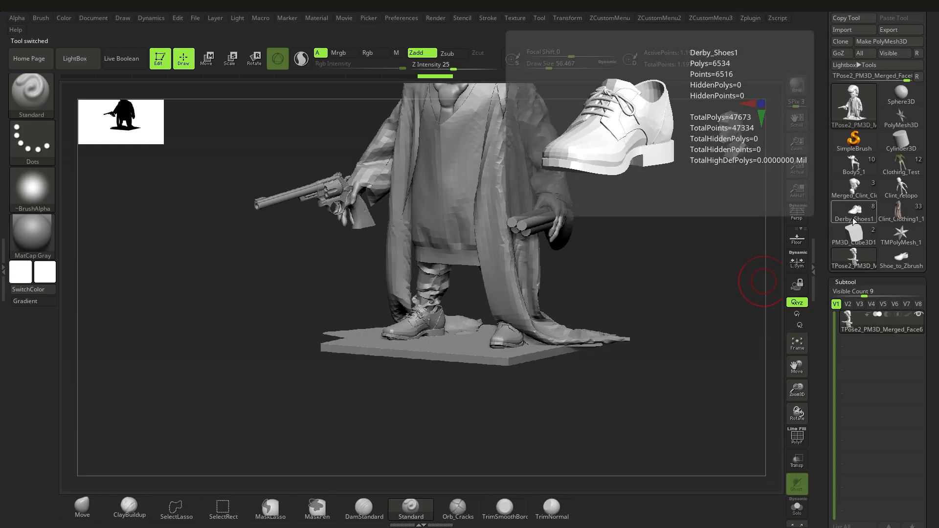
pyautogui.click(853, 219)
pyautogui.moveTo(935, 325)
pyautogui.mouseDown()
pyautogui.moveTo(935, 266)
pyautogui.moveTo(908, 254)
pyautogui.moveTo(929, 403)
pyautogui.mouseUp()
pyautogui.keyDown('shift'); pyautogui.click(859, 290); pyautogui.keyUp('shift')
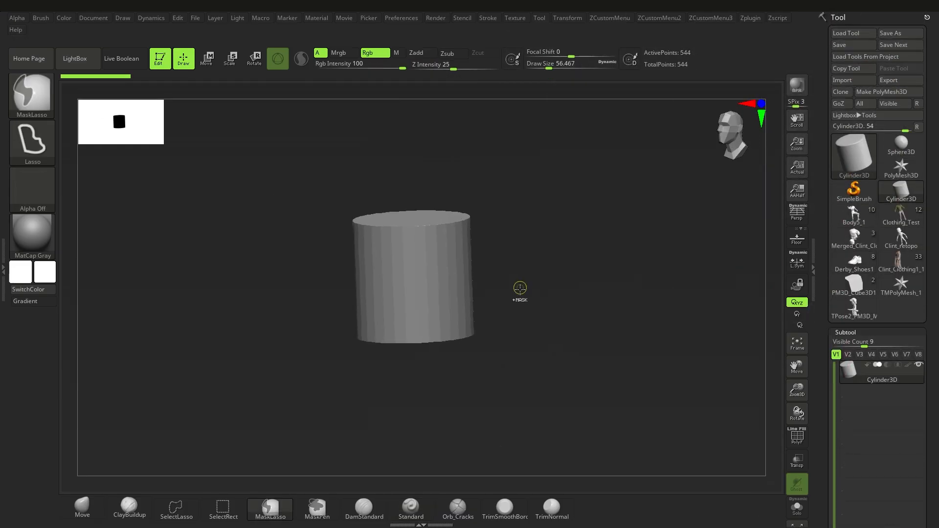
pyautogui.moveTo(520, 288)
pyautogui.mouseDown()
pyautogui.moveTo(494, 289)
pyautogui.moveTo(497, 303)
pyautogui.moveTo(549, 246)
pyautogui.moveTo(533, 281)
pyautogui.moveTo(606, 288)
pyautogui.mouseUp()
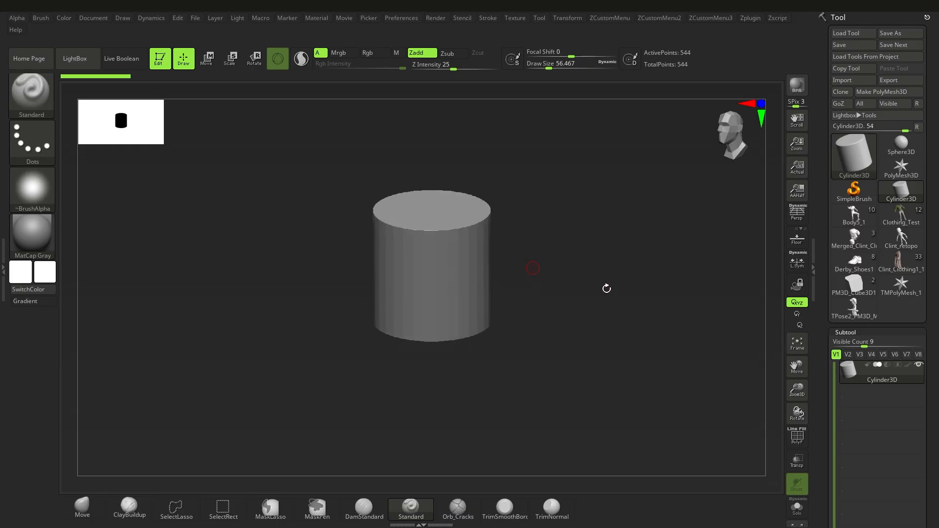
pyautogui.moveTo(938, 416); pyautogui.dragTo(934, 345)
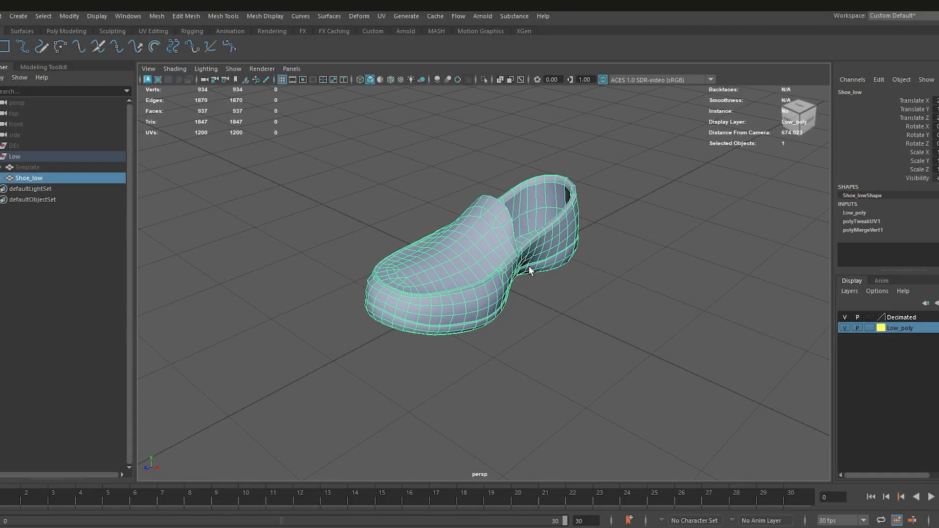
# Switch to Maya and inspect the low-poly shoe on the grid
pyautogui.scroll(-3, 531, 293)
pyautogui.moveTo(531, 293)
pyautogui.keyDown('alt'); pyautogui.mouseDown()
pyautogui.moveTo(537, 283)
pyautogui.moveTo(527, 274)
pyautogui.moveTo(539, 295)
pyautogui.mouseUp(); pyautogui.keyUp('alt')
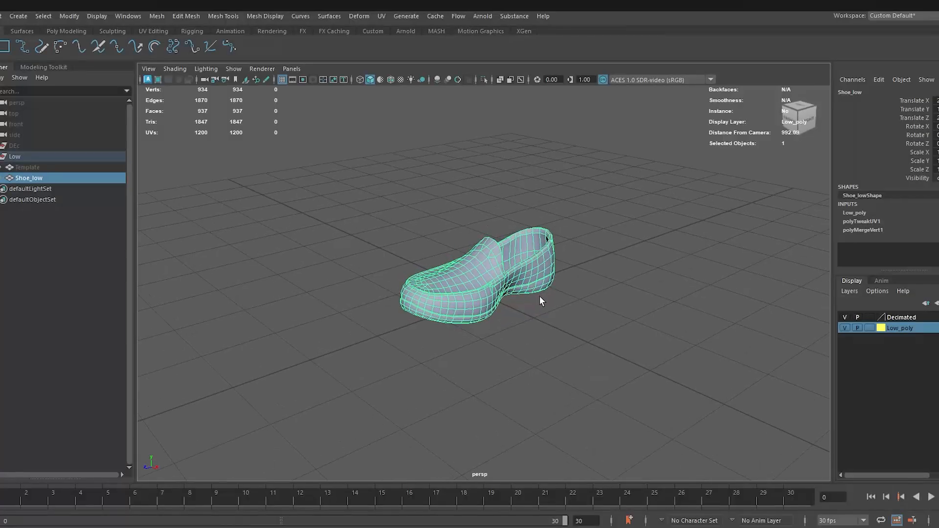
pyautogui.click(539, 295)
pyautogui.click(516, 279)
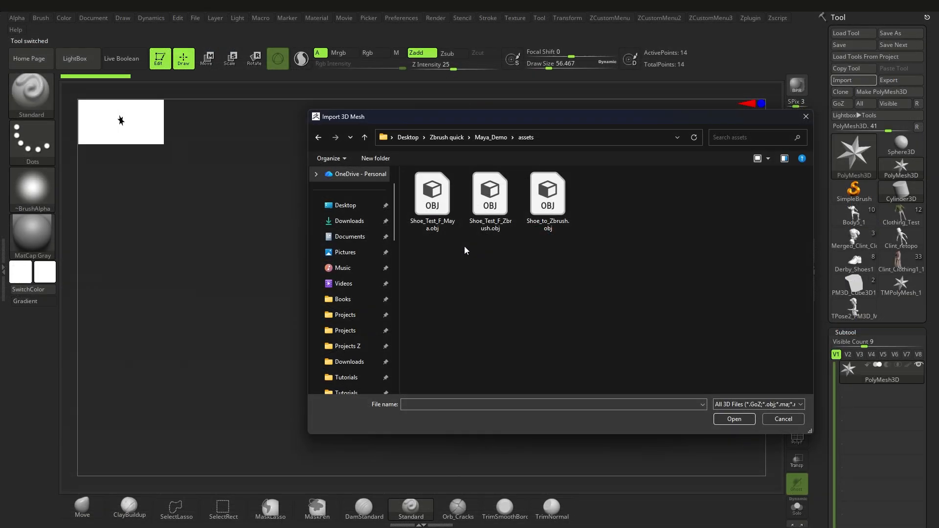
# Import Shoe_to_Zbrush.obj into ZBrush, replacing the PolyMesh3D star
pyautogui.doubleClick(559, 223)
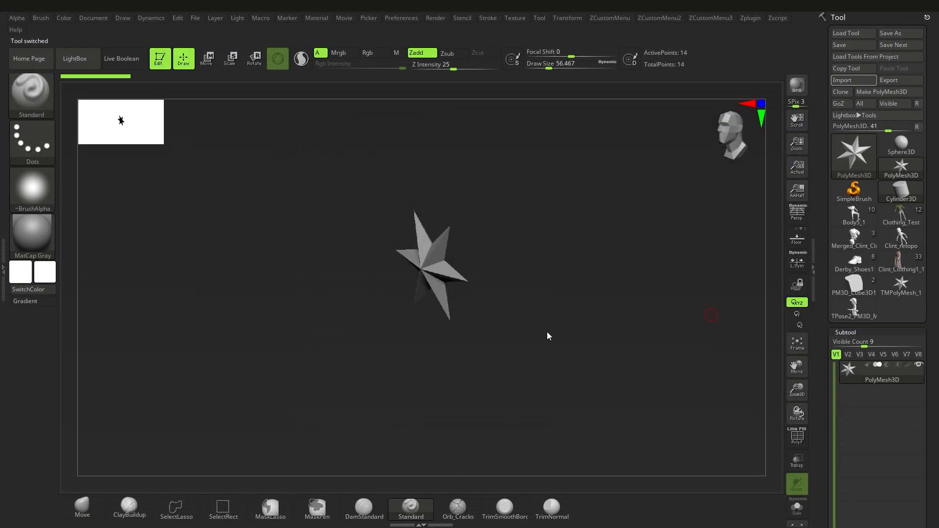
pyautogui.keyDown('ctrl'); pyautogui.moveTo(452, 283); pyautogui.dragTo(454, 333, button='right'); pyautogui.keyUp('ctrl')
# Examine the imported shoe's Geometry Size values and its Export scale and offsets
pyautogui.moveTo(935, 383); pyautogui.dragTo(927, 294)
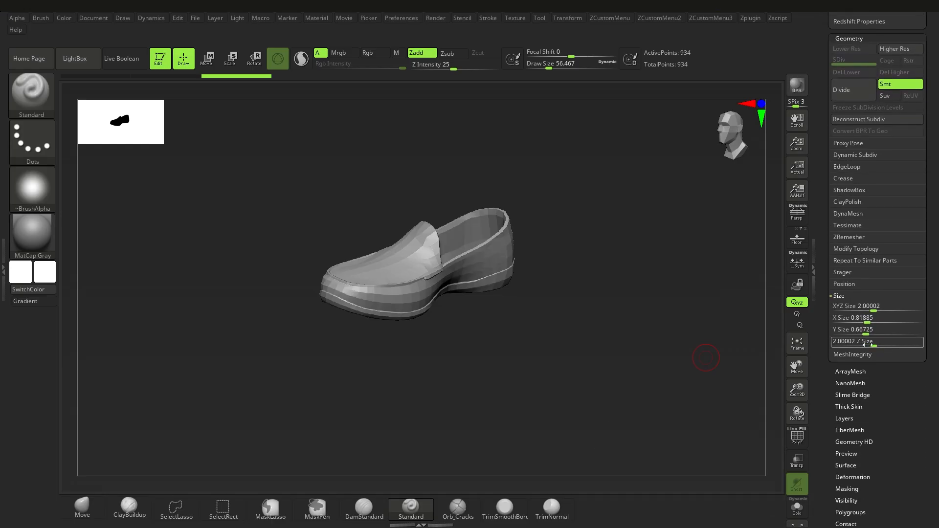
pyautogui.moveTo(929, 335); pyautogui.dragTo(925, 295)
pyautogui.keyDown('shift'); pyautogui.click(855, 299); pyautogui.keyUp('shift')
pyautogui.click(871, 308)
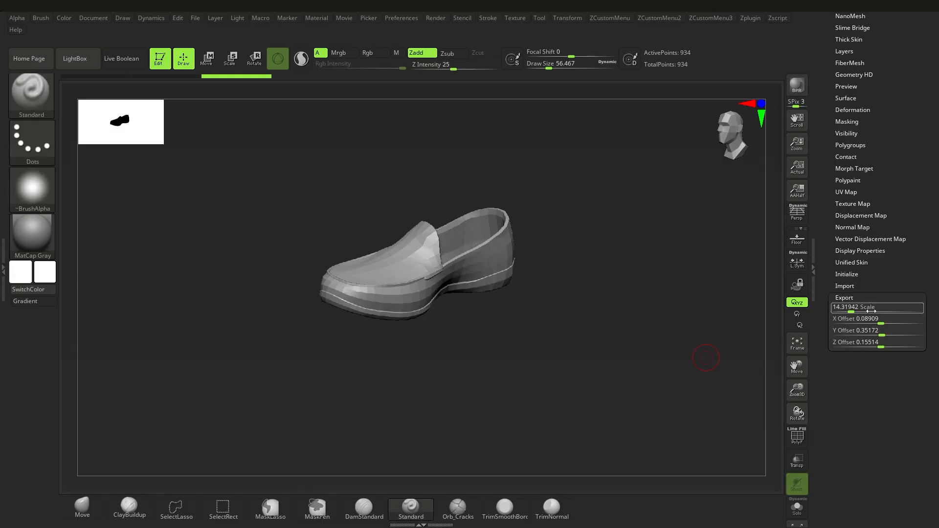
pyautogui.moveTo(938, 264); pyautogui.dragTo(765, 338)
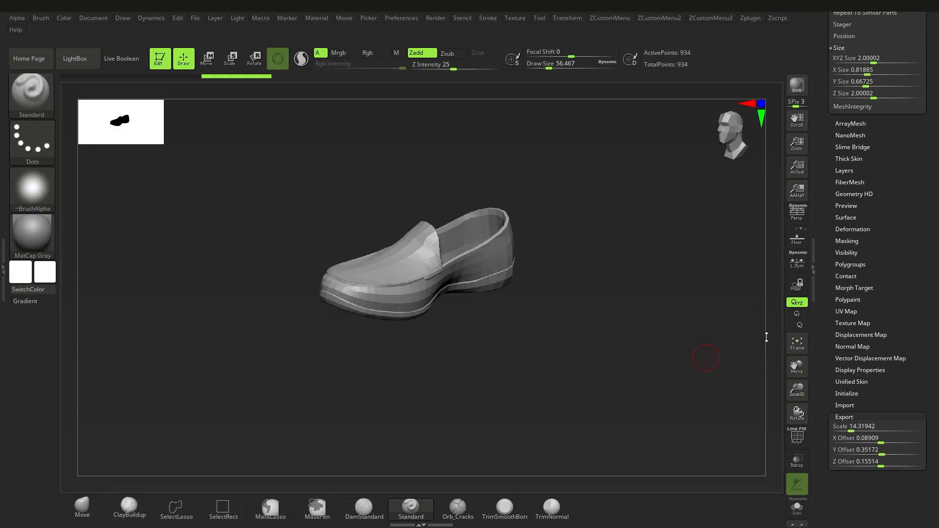
# Export the shoe from ZBrush as Shoe_to_Maya.obj and import that file into the Maya scene
pyautogui.keyDown('ctrl'); pyautogui.moveTo(532, 300); pyautogui.dragTo(495, 288, button='right'); pyautogui.keyUp('ctrl')
pyautogui.moveTo(932, 252); pyautogui.dragTo(938, 389)
pyautogui.click(893, 80)
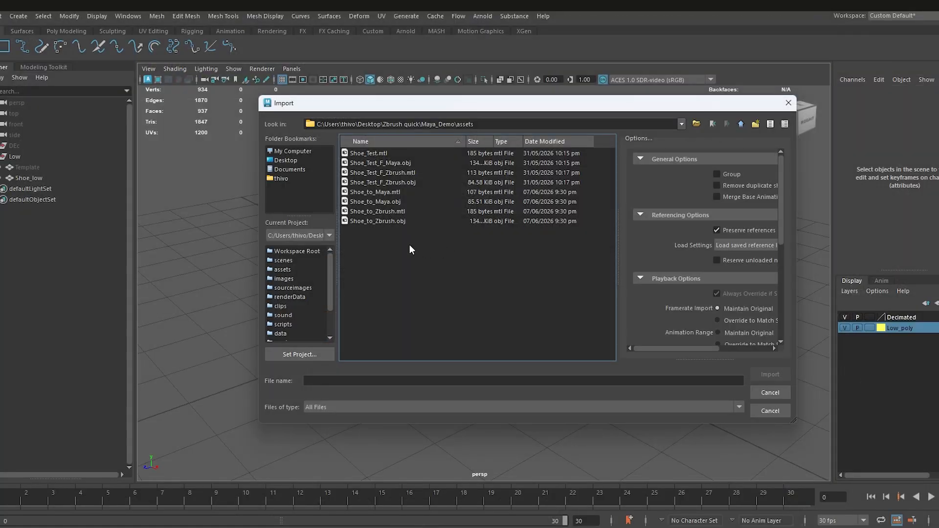
pyautogui.doubleClick(396, 202)
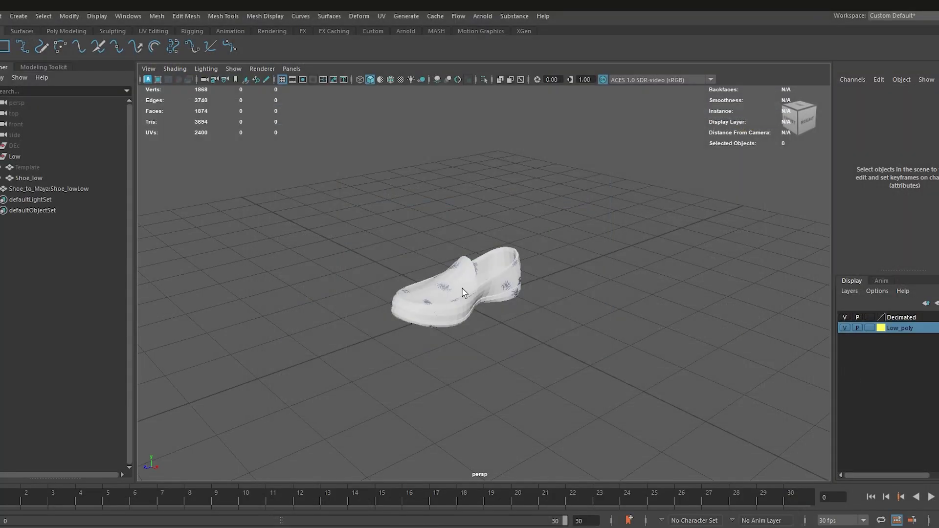
# Move the original Shoe_low mesh beside the imported shoe in Maya to compare their sizes
pyautogui.click(464, 292)
pyautogui.press('w')
pyautogui.moveTo(483, 309); pyautogui.dragTo(654, 379)
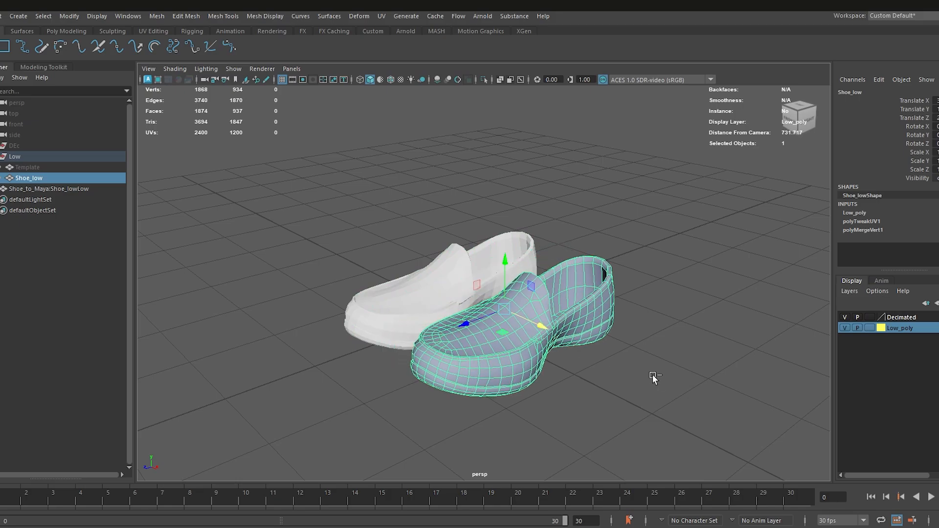
pyautogui.click(379, 276)
pyautogui.click(421, 299)
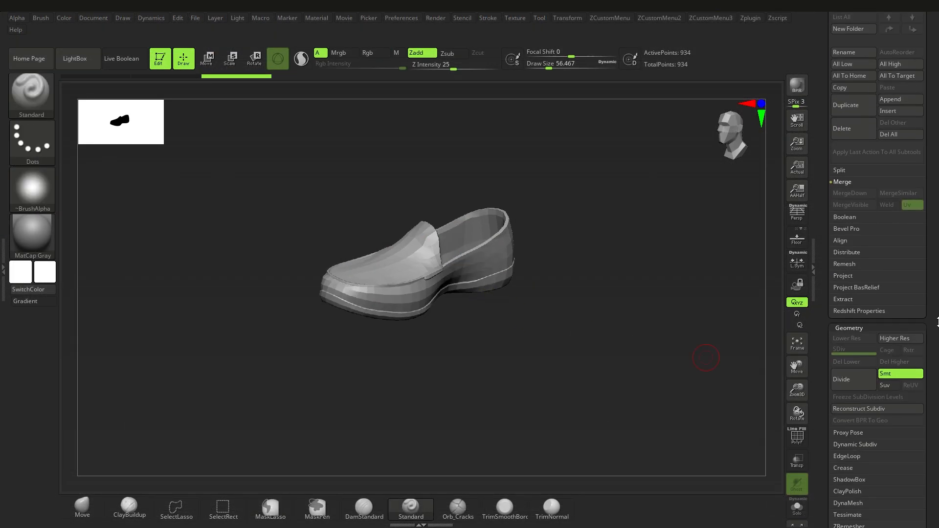
# Recheck the shoe's XYZ Size against its Export scale and offset values in ZBrush
pyautogui.moveTo(937, 322); pyautogui.dragTo(938, 292)
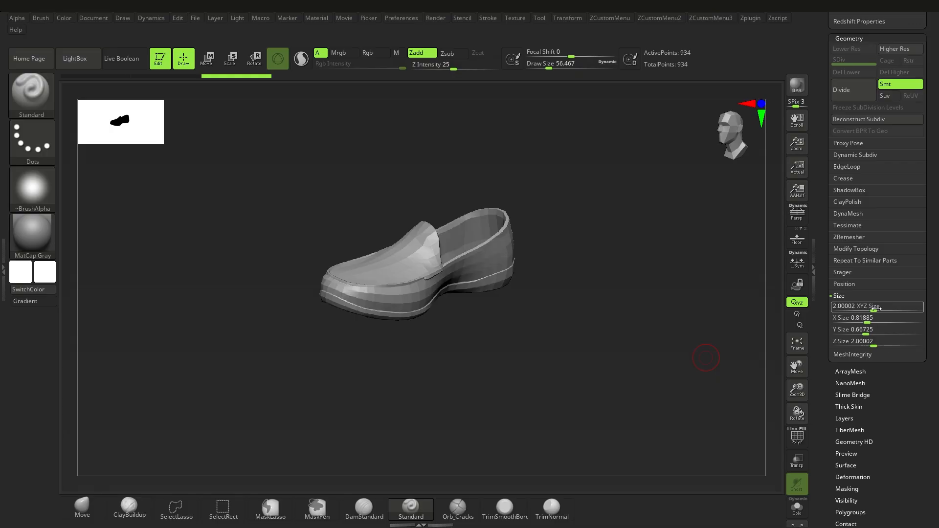
pyautogui.moveTo(936, 373)
pyautogui.mouseDown()
pyautogui.moveTo(924, 290)
pyautogui.moveTo(919, 296)
pyautogui.mouseUp()
pyautogui.keyDown('shift'); pyautogui.click(855, 299); pyautogui.keyUp('shift')
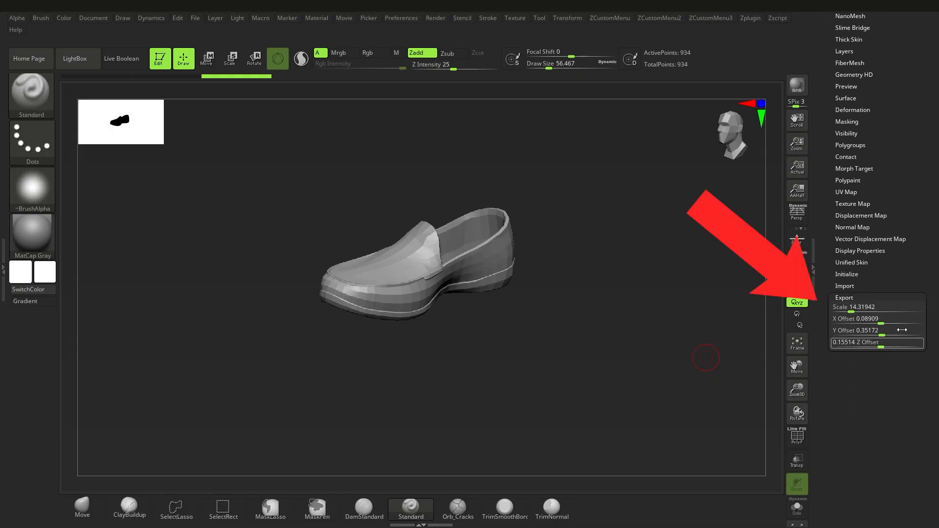
pyautogui.moveTo(937, 361); pyautogui.dragTo(927, 274)
pyautogui.moveTo(487, 313)
pyautogui.keyDown('ctrl'); pyautogui.mouseDown(button='right')
pyautogui.moveTo(486, 286)
pyautogui.moveTo(499, 282)
pyautogui.mouseUp(button='right'); pyautogui.keyUp('ctrl')
pyautogui.moveTo(937, 227); pyautogui.dragTo(937, 373)
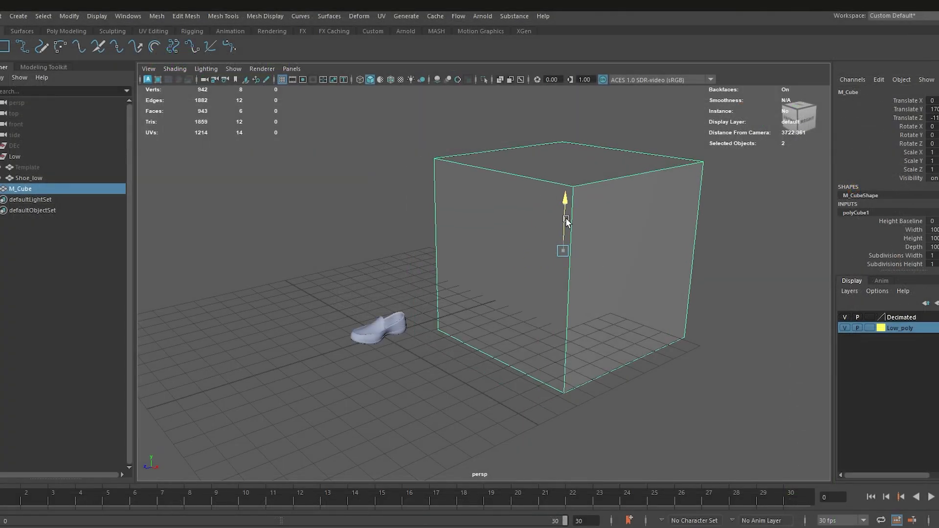
# Raise M_Cube beside the shoe in Maya, and import 1M_Cube.obj into ZBrush
pyautogui.moveTo(567, 221); pyautogui.dragTo(567, 194)
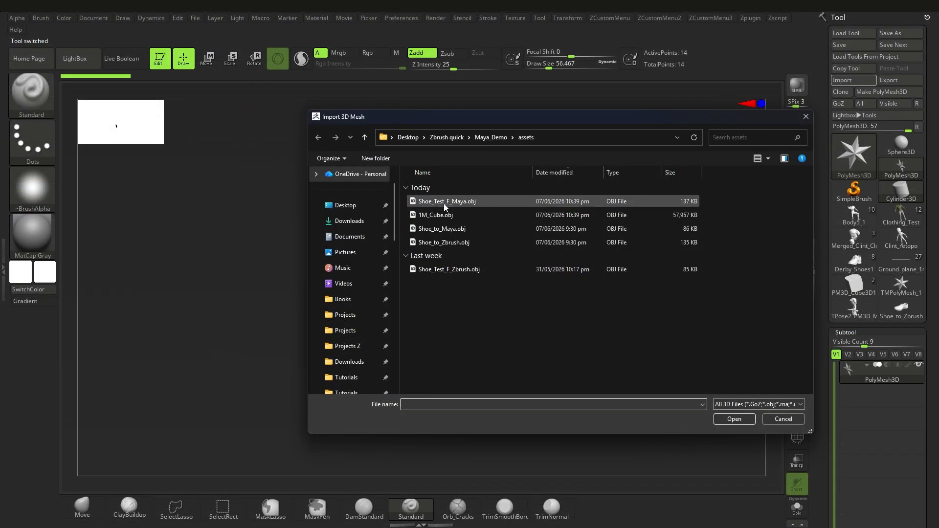
pyautogui.click(439, 216)
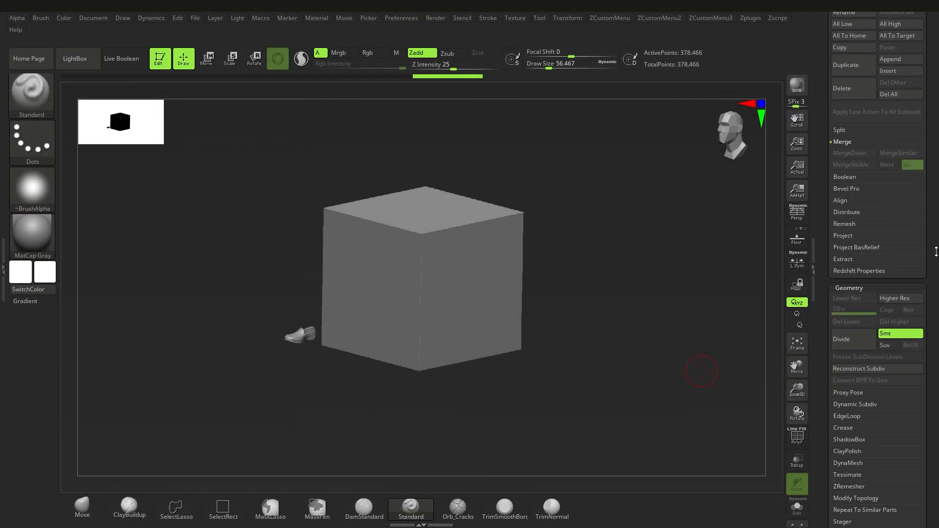
# Examine the imported cube and shoe mesh's Geometry settings and its Export scale and offsets
pyautogui.moveTo(935, 251)
pyautogui.mouseDown()
pyautogui.moveTo(937, 225)
pyautogui.moveTo(933, 245)
pyautogui.mouseUp()
pyautogui.moveTo(937, 349); pyautogui.dragTo(938, 438)
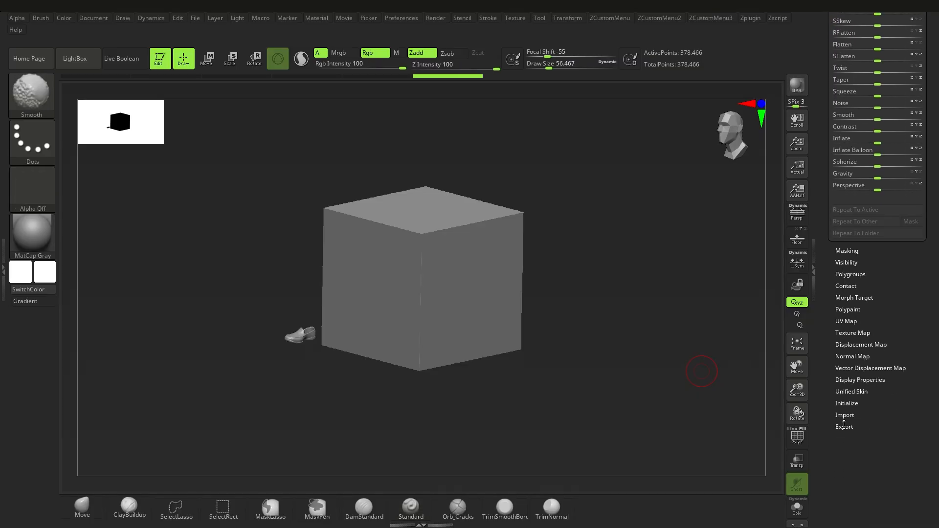
pyautogui.click(844, 427)
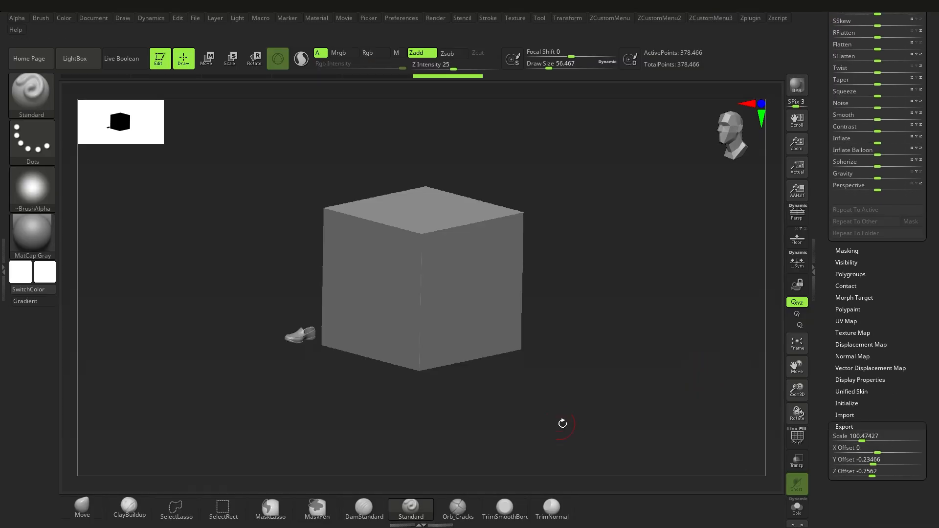
pyautogui.moveTo(563, 423); pyautogui.dragTo(460, 337)
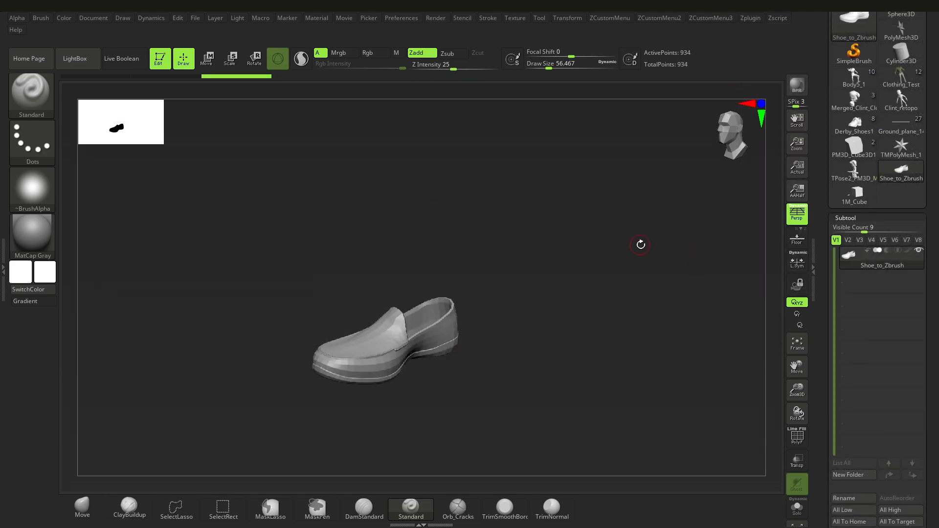
# Open the Scale Master plugin options for the Shoe_to_Zbrush tool, and show the shoe's Export scale and offsets
pyautogui.click(751, 20)
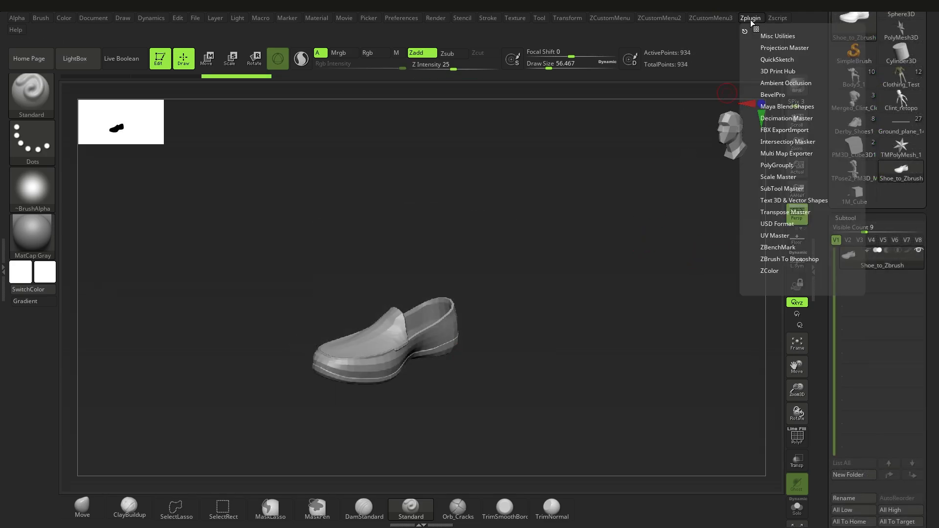
pyautogui.click(782, 176)
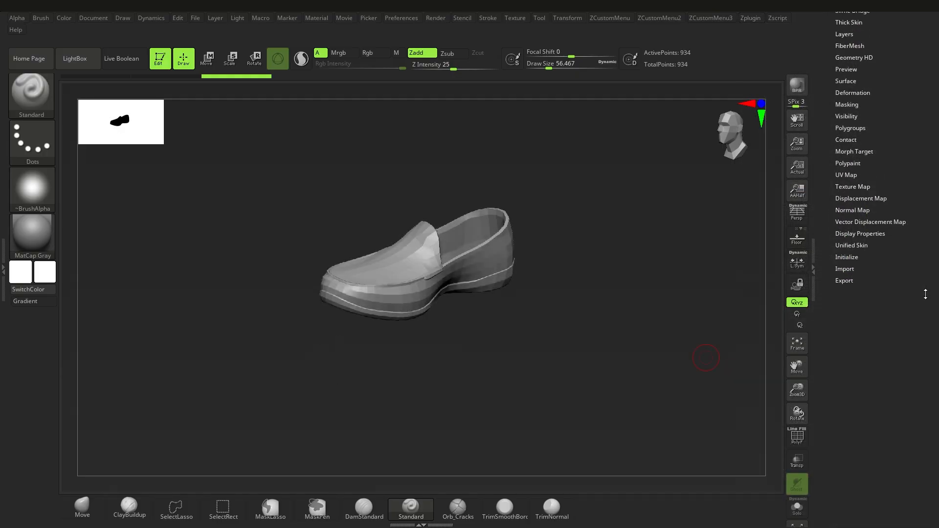
pyautogui.scroll(1, 925, 294)
pyautogui.click(855, 298)
pyautogui.click(876, 308)
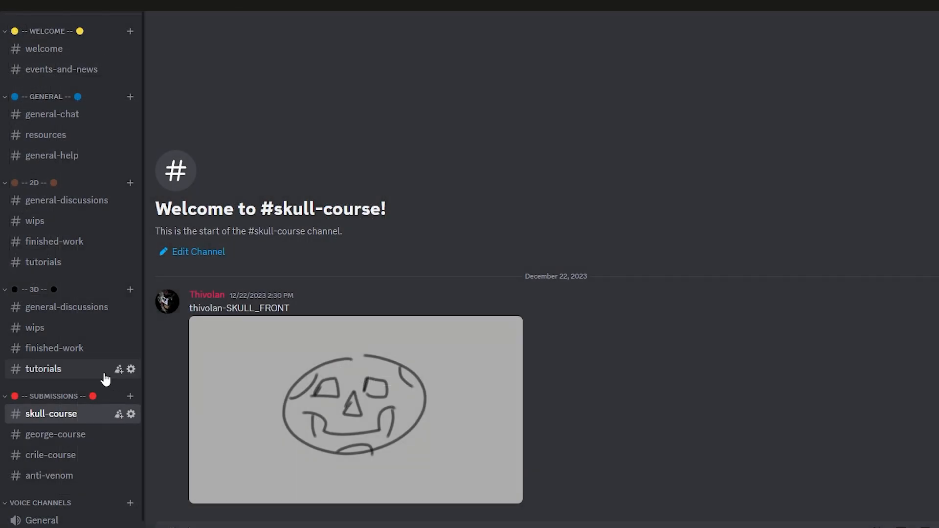
# Browse the Discord server's channel list and the art website's skull course and tutorials pages
pyautogui.scroll(-1, 105, 378)
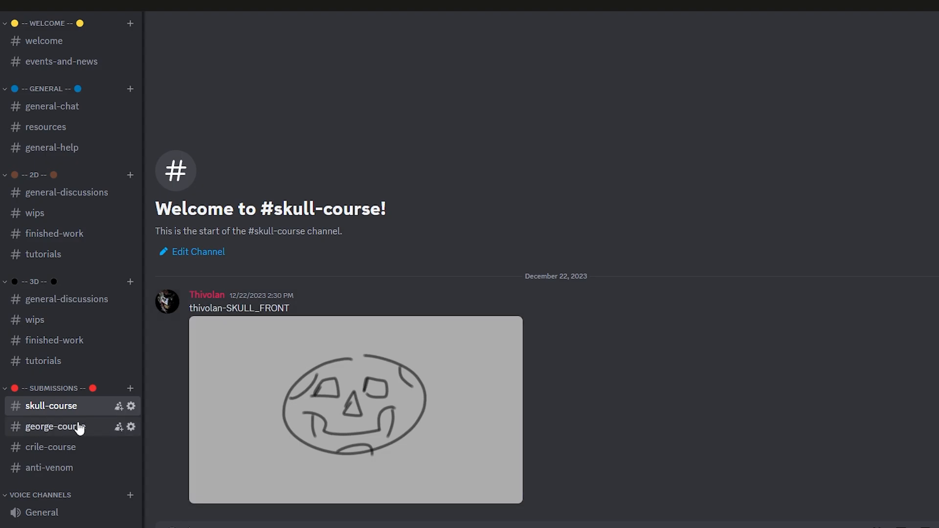
pyautogui.scroll(-8, 470, 274)
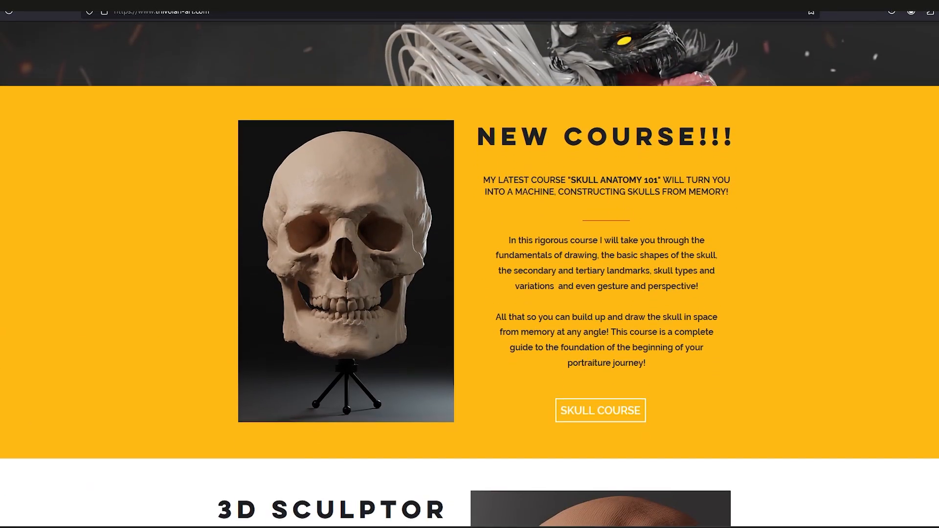
pyautogui.scroll(-6, 470, 274)
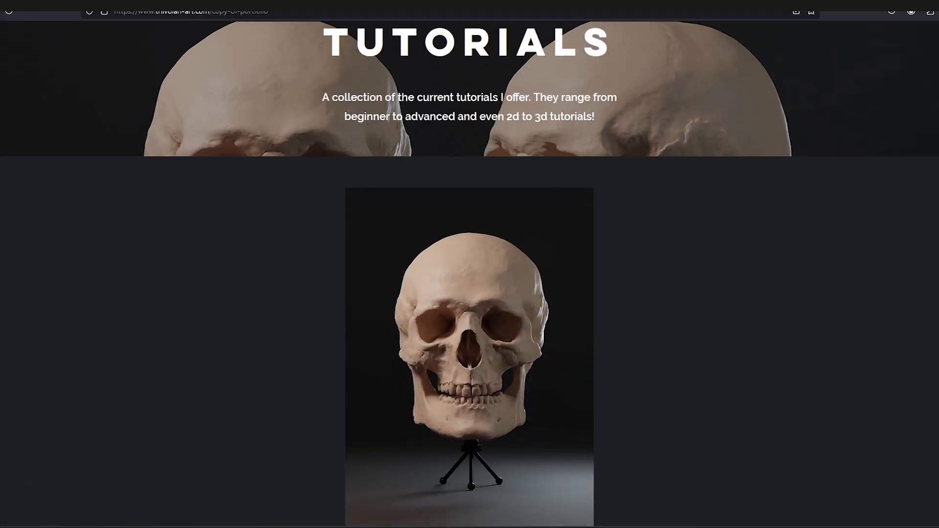
pyautogui.scroll(-2, 470, 274)
pyautogui.scroll(-4, 470, 274)
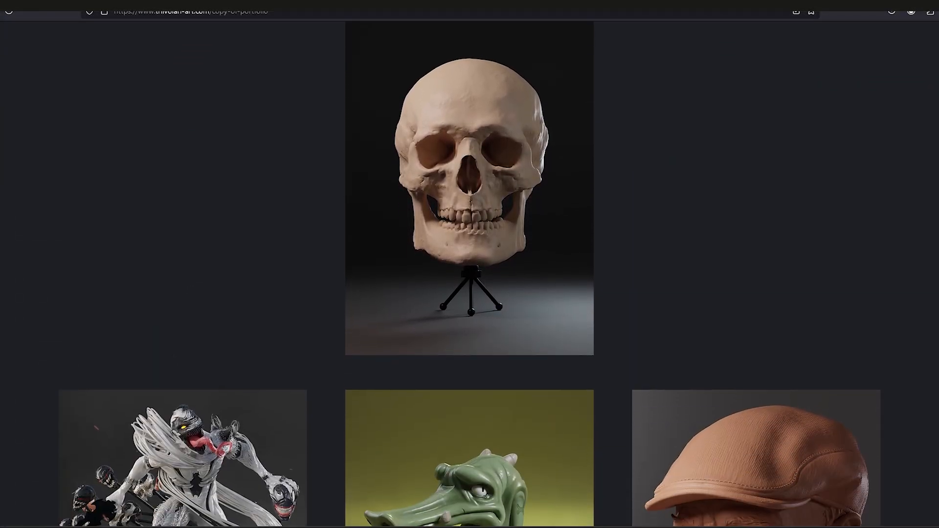